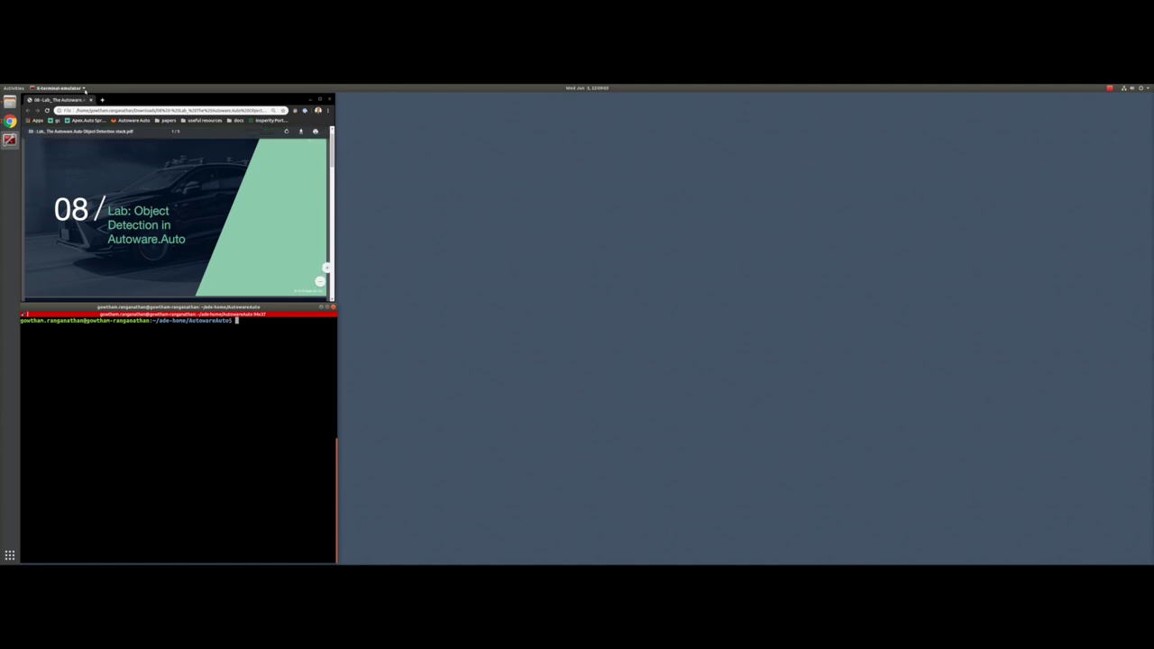
- Search the web for "autoware auto docs" in a new tab and open the Autoware.Auto documentation from the project site
left_click(102, 99)
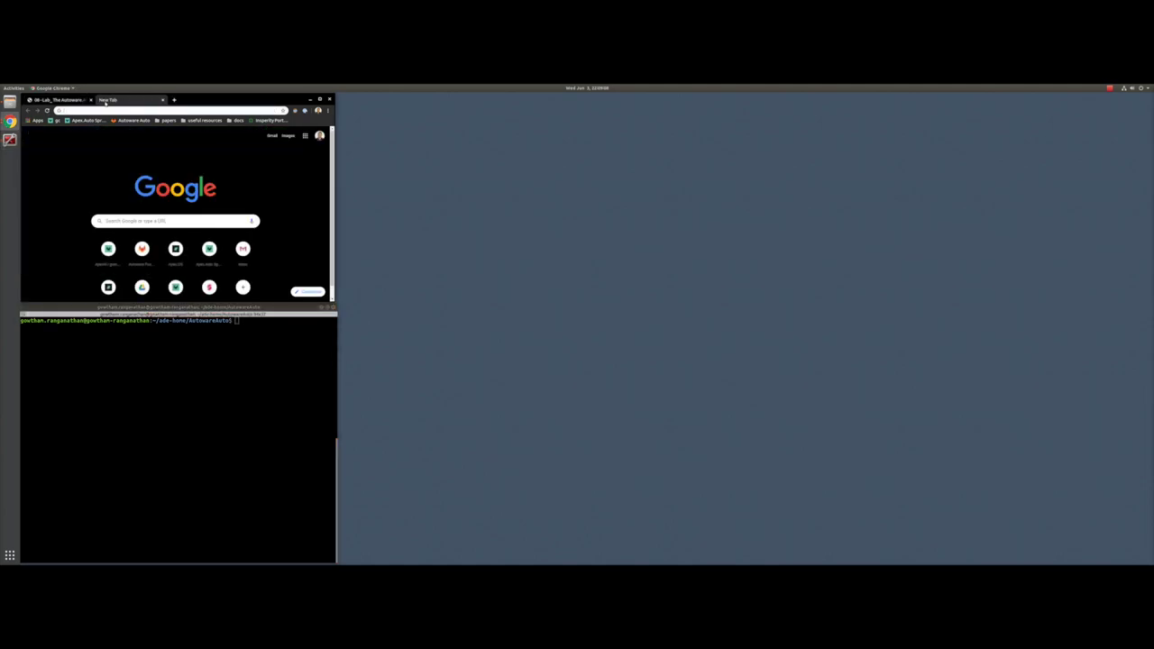
type("autoware.auto docs")
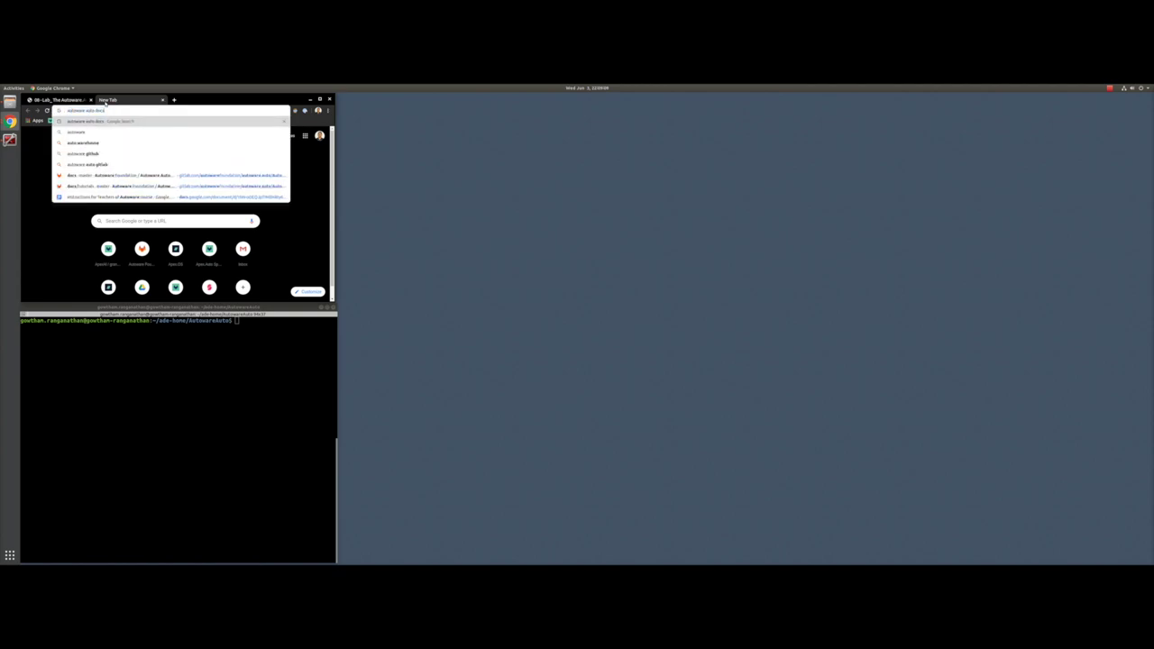
key("Return")
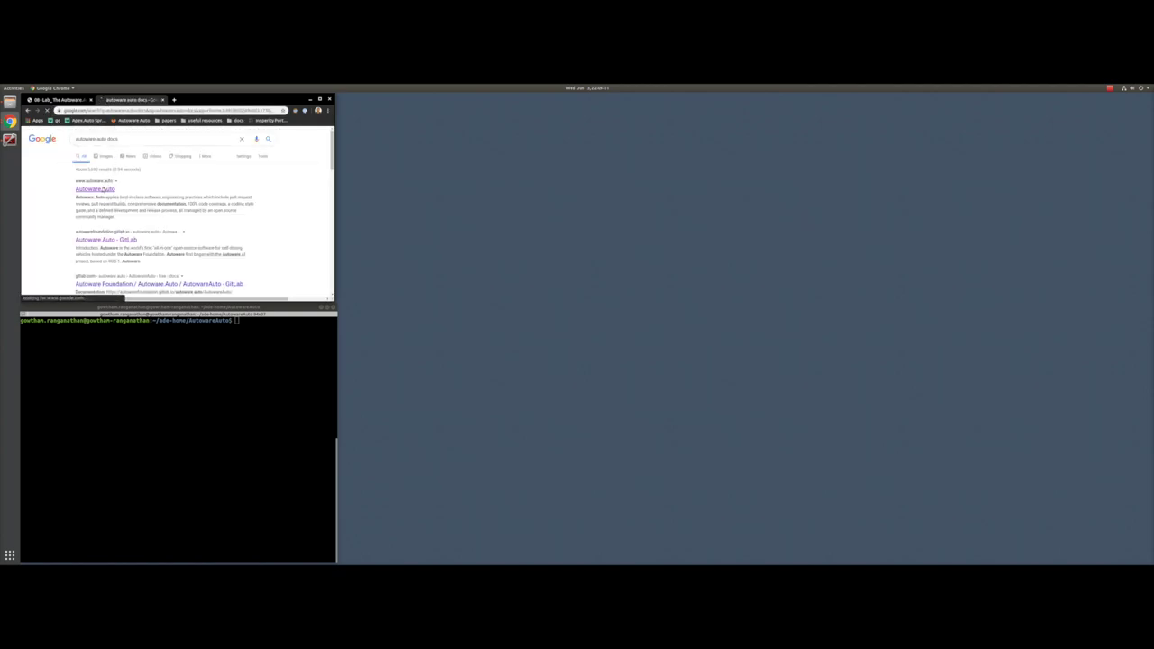
left_click(97, 189)
left_click(201, 144)
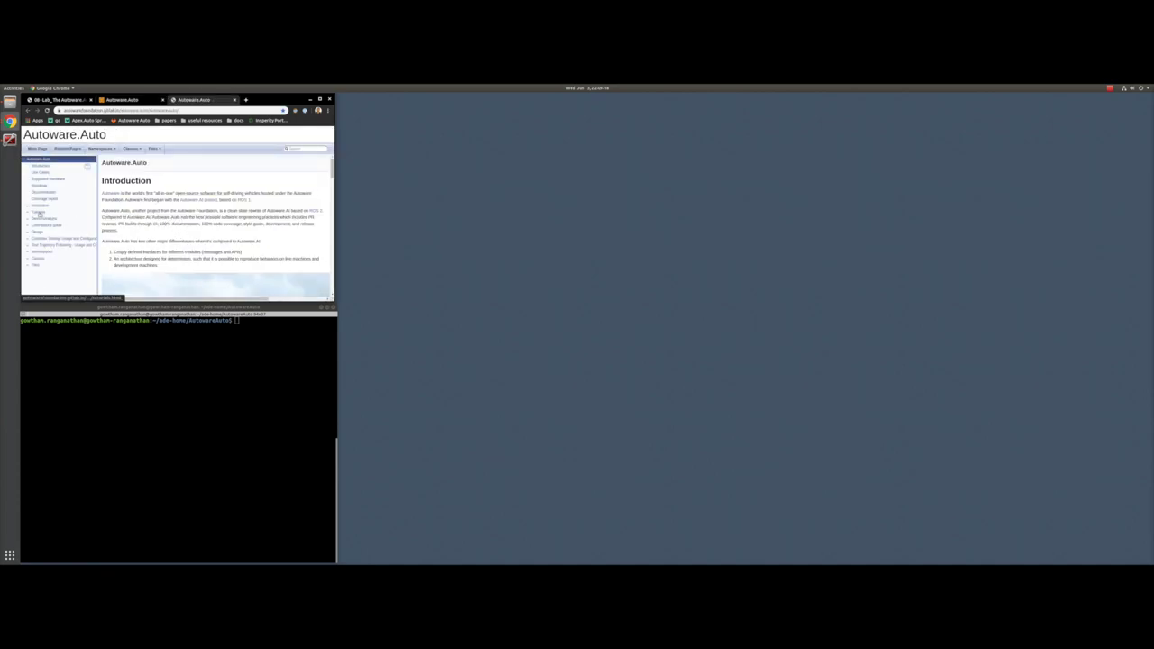
- Open the LGSVL simulator tutorial in the documentation and find the "Launching the simulator" instructions
left_click(39, 213)
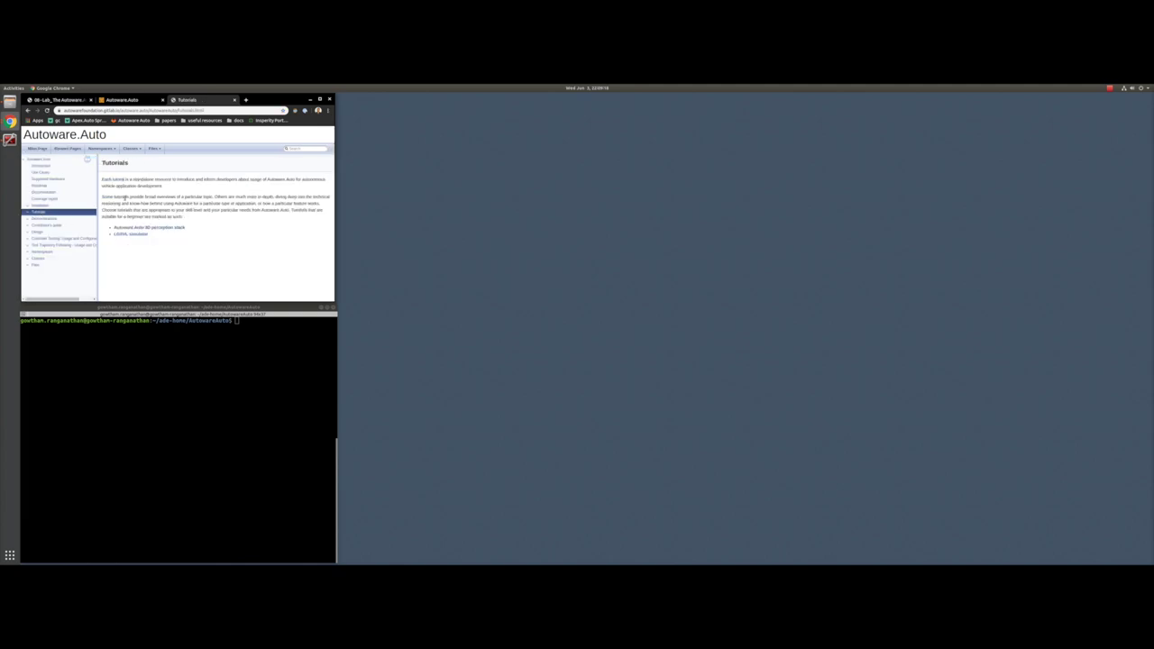
left_click(126, 234)
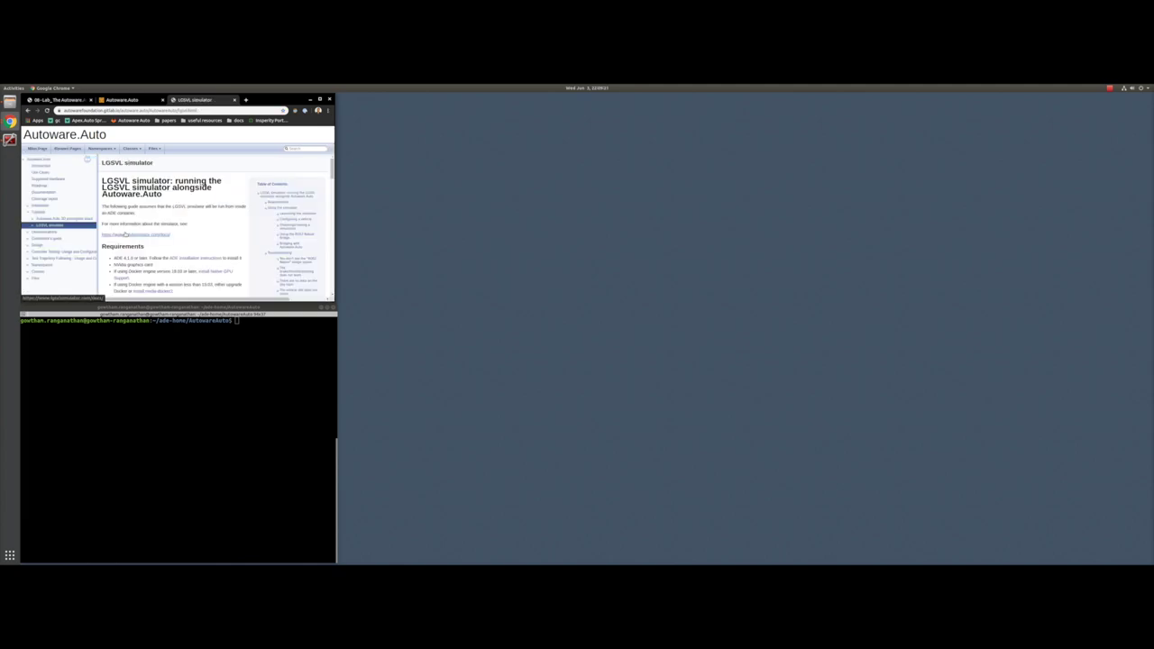
scroll(221, 222, "down", 2)
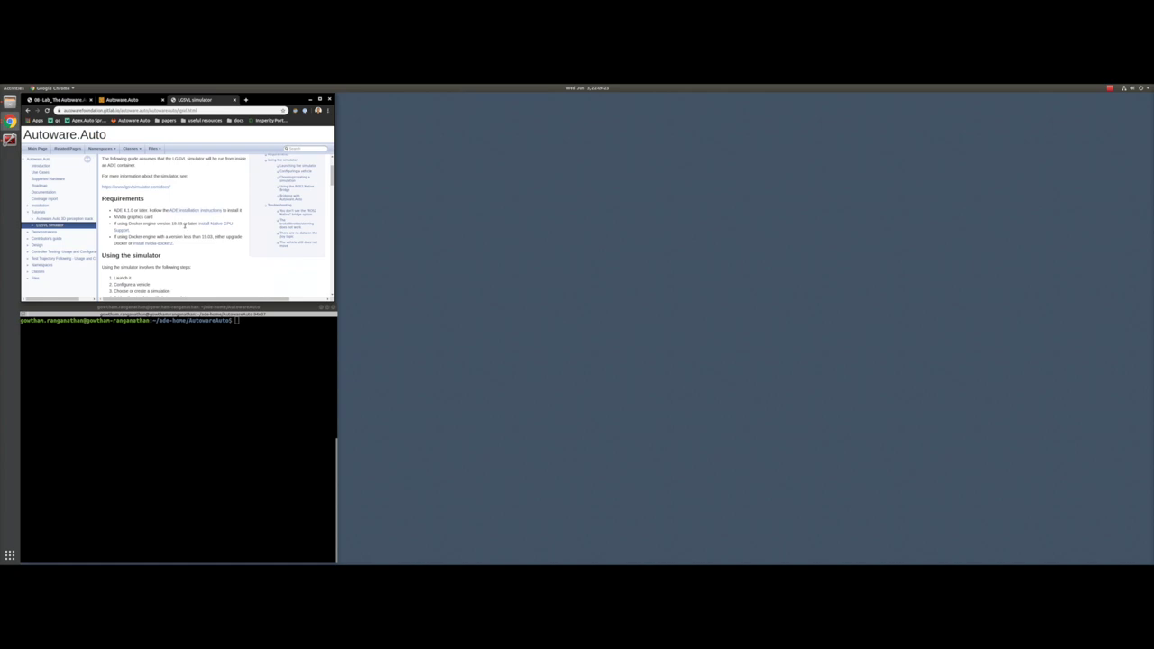
scroll(217, 241, "down", 4)
scroll(217, 240, "down", 2)
- In the terminal, list the AutowareAuto folder, source .aderc-lgsvl and start ADE with "ade start --enter"
left_click(248, 366)
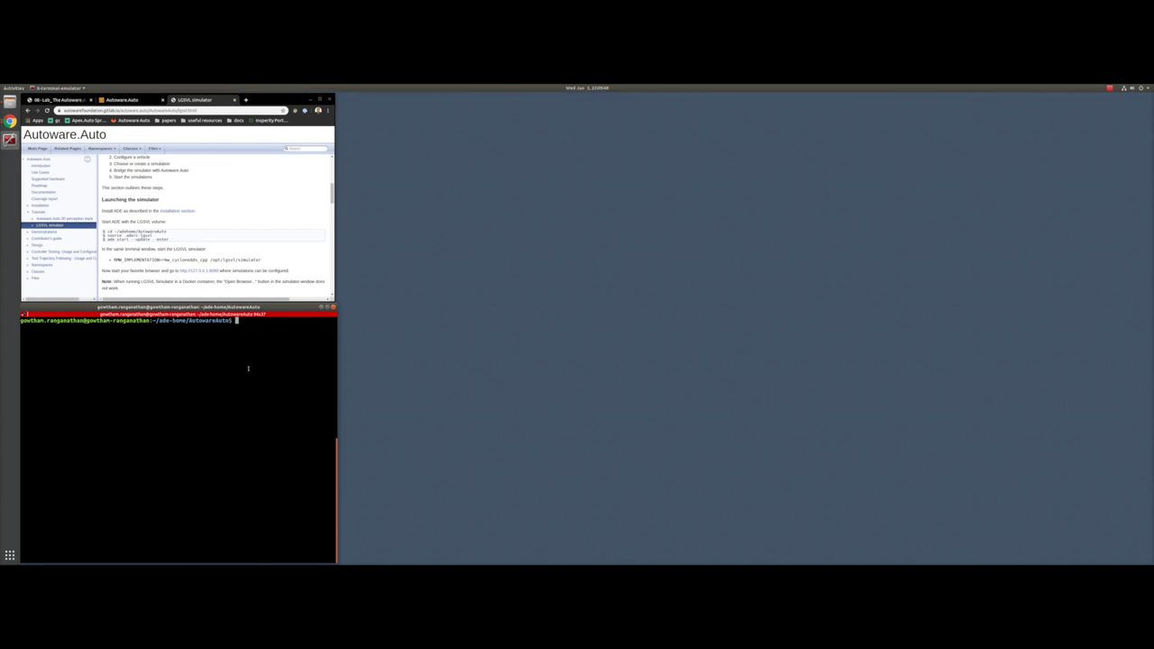
type("ls")
key("Return")
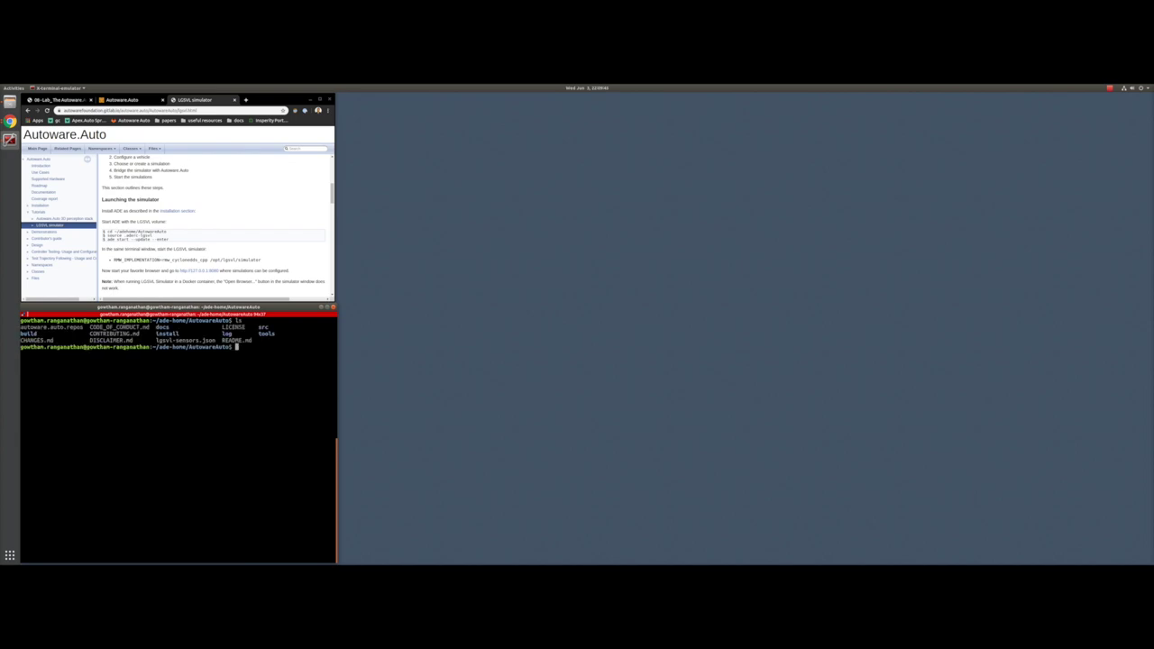
type("source .aderc-lgsvl")
key("Return")
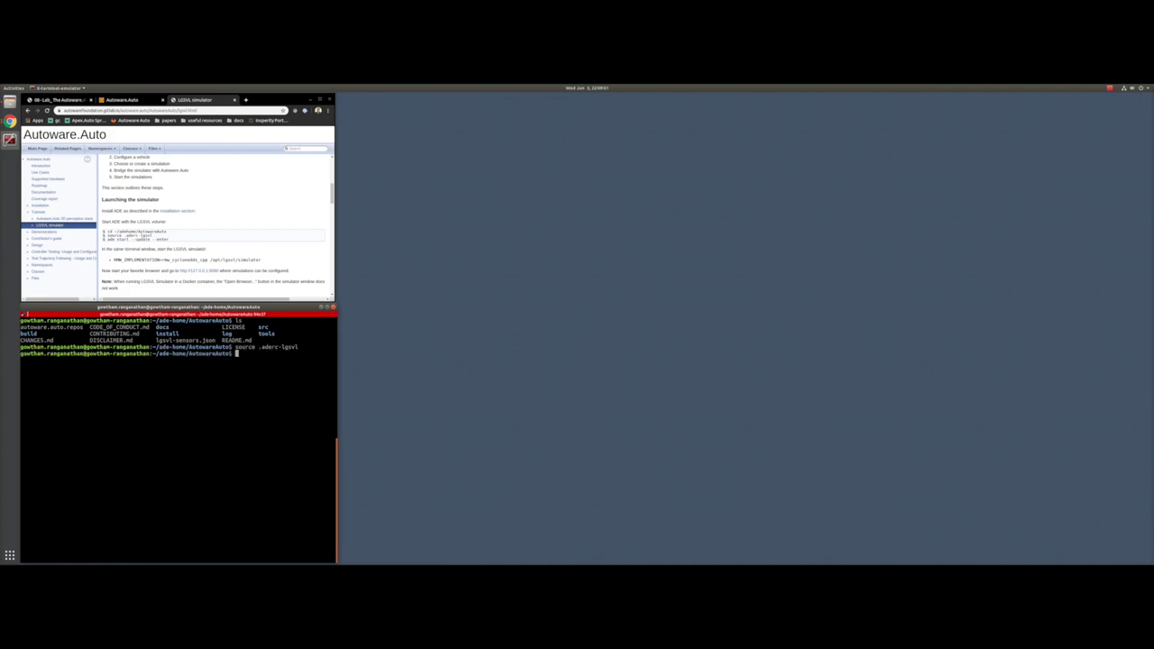
type("ade start --enter")
key("Return")
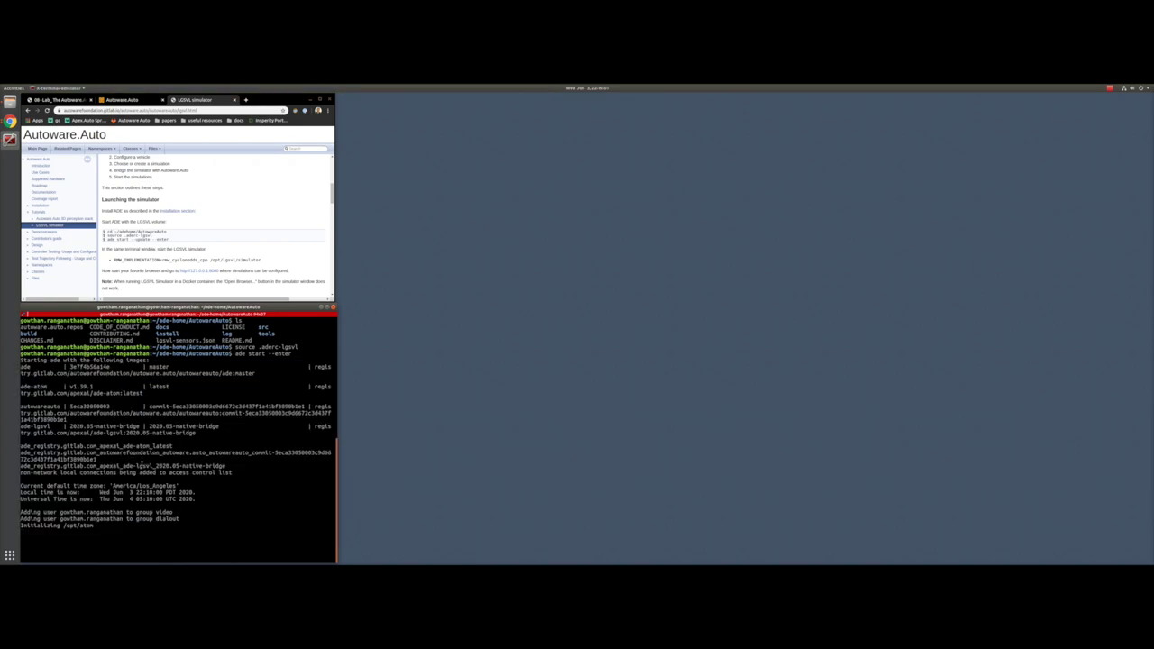
double_click(36, 426)
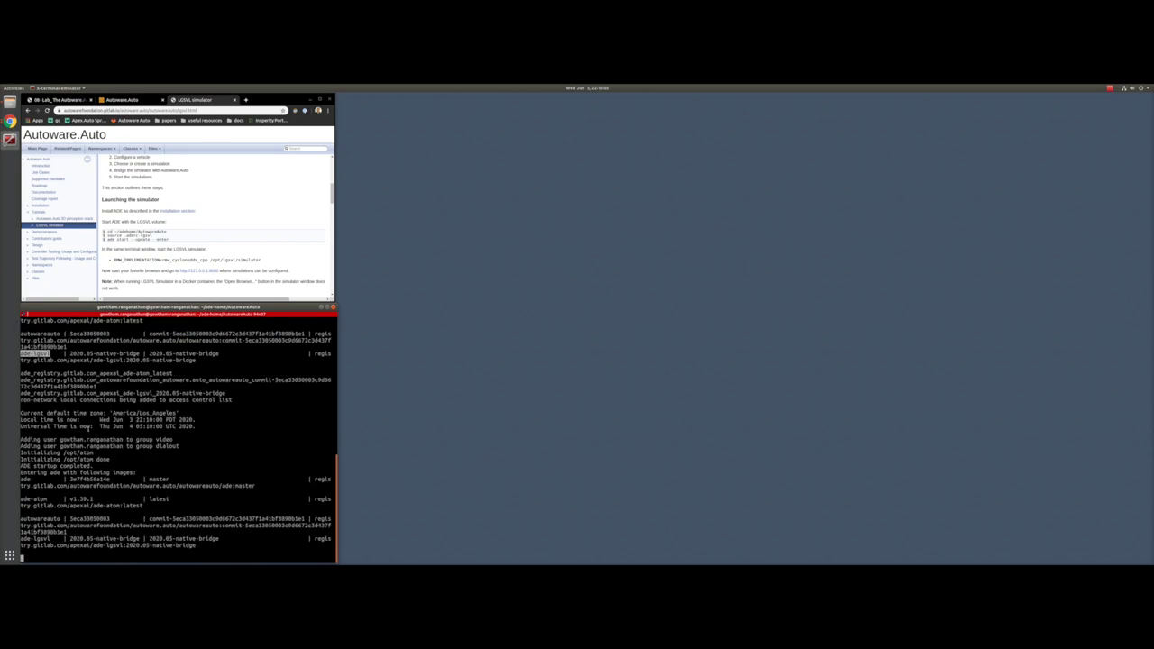
left_click(141, 416)
- Launch the simulator inside ADE with the tutorial's command "RMW_IMPLEMENTATION=rmw_cyclonedds_cpp /opt/lgsvl/simulator" and reposition its window beside the terminal
left_click_drag(263, 260, 114, 262)
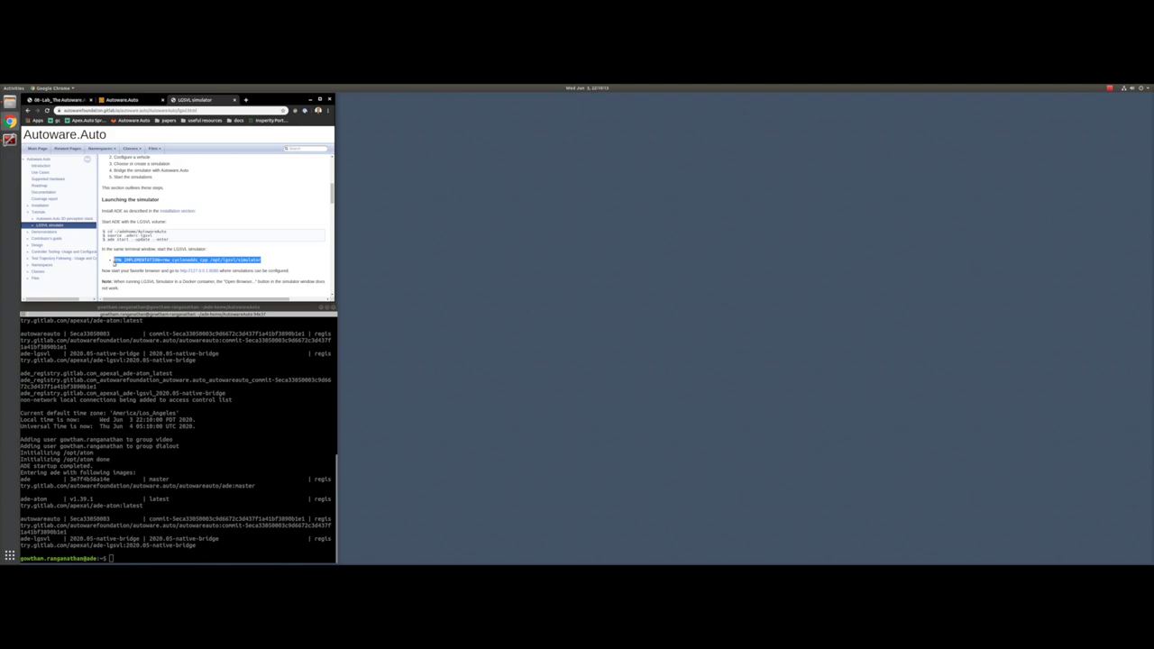
middle_click(181, 447)
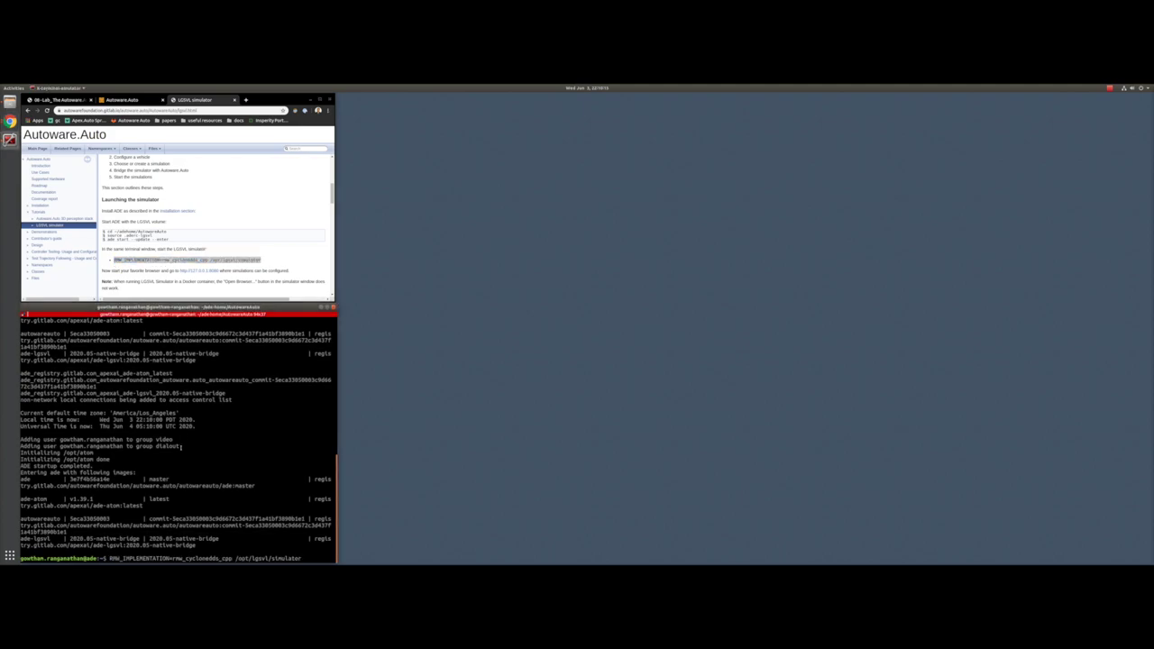
key("Return")
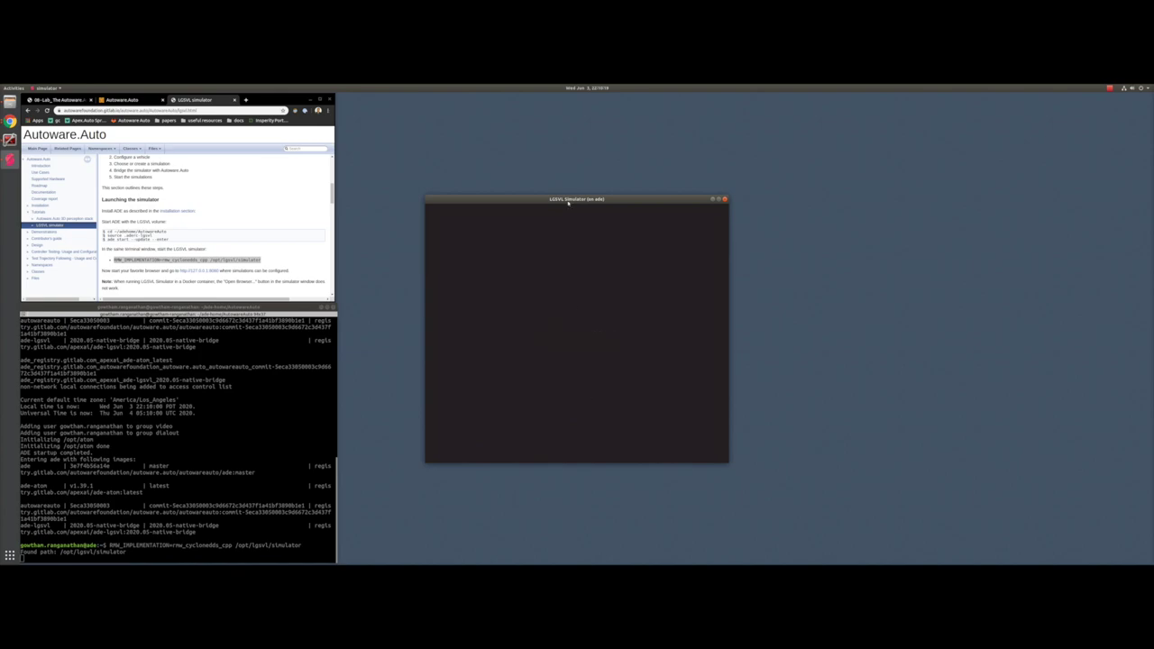
left_click_drag(568, 204, 498, 201)
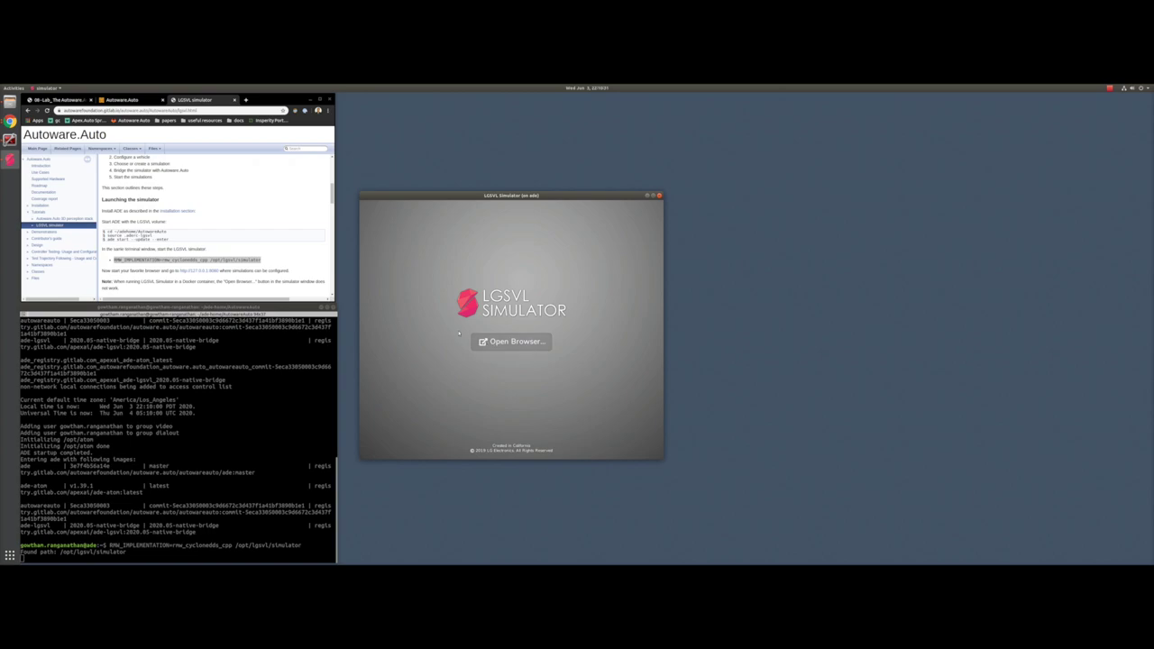
- Open the simulator's web interface at 127.0.0.1:8080 in a new browser tab
right_click(192, 272)
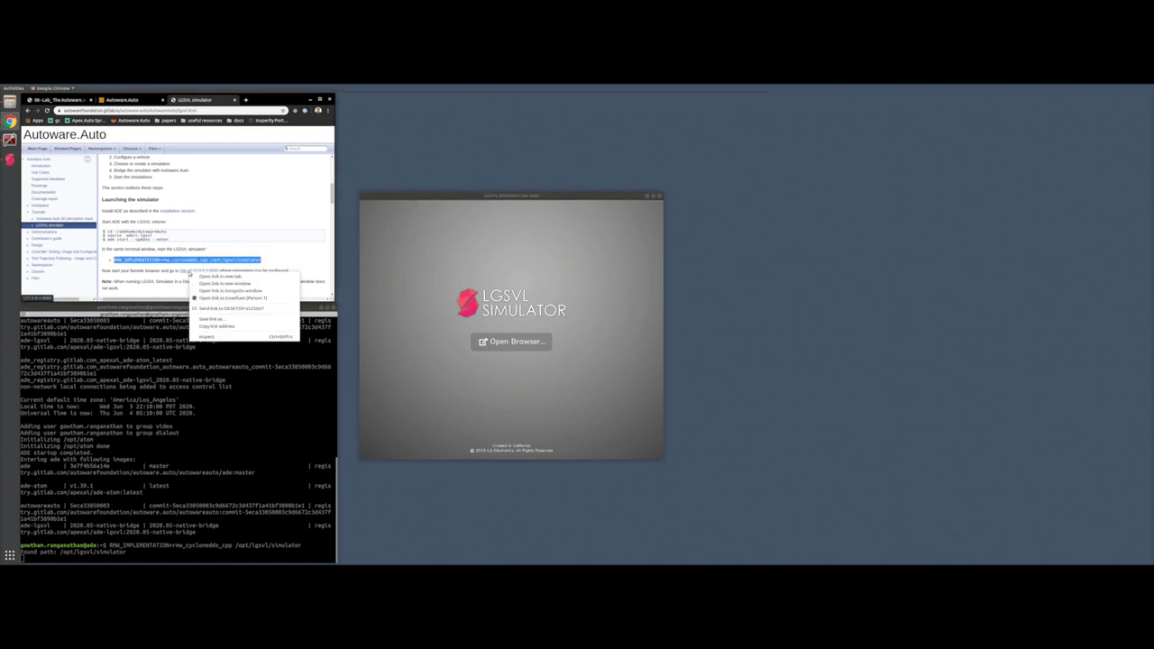
key("Escape")
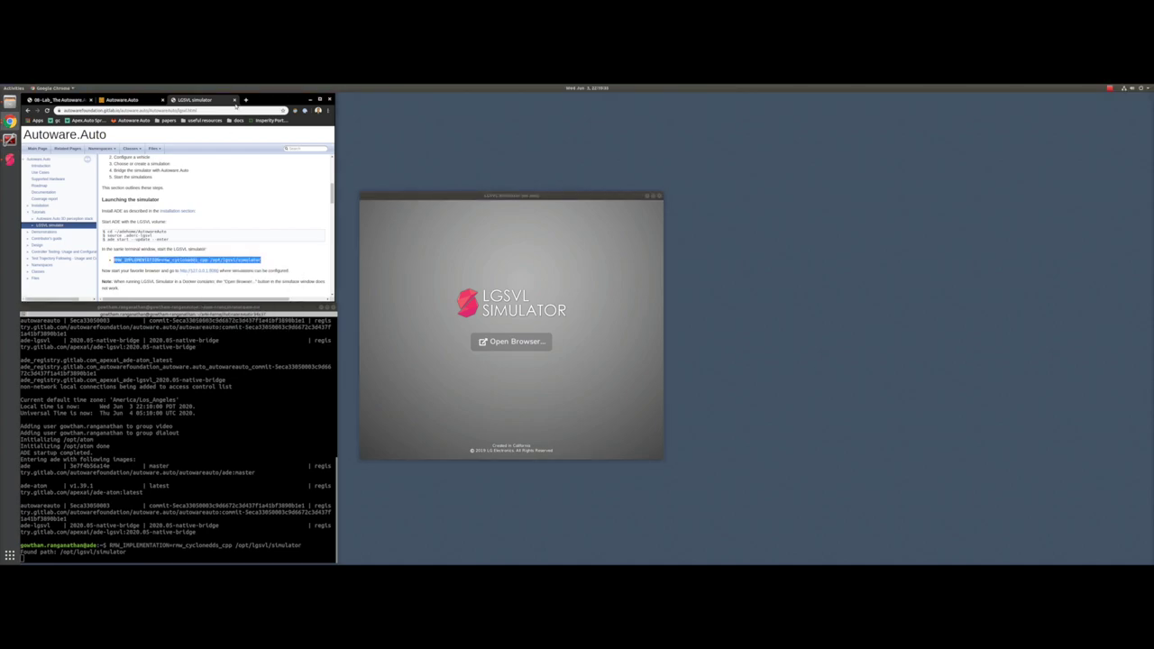
left_click(245, 99)
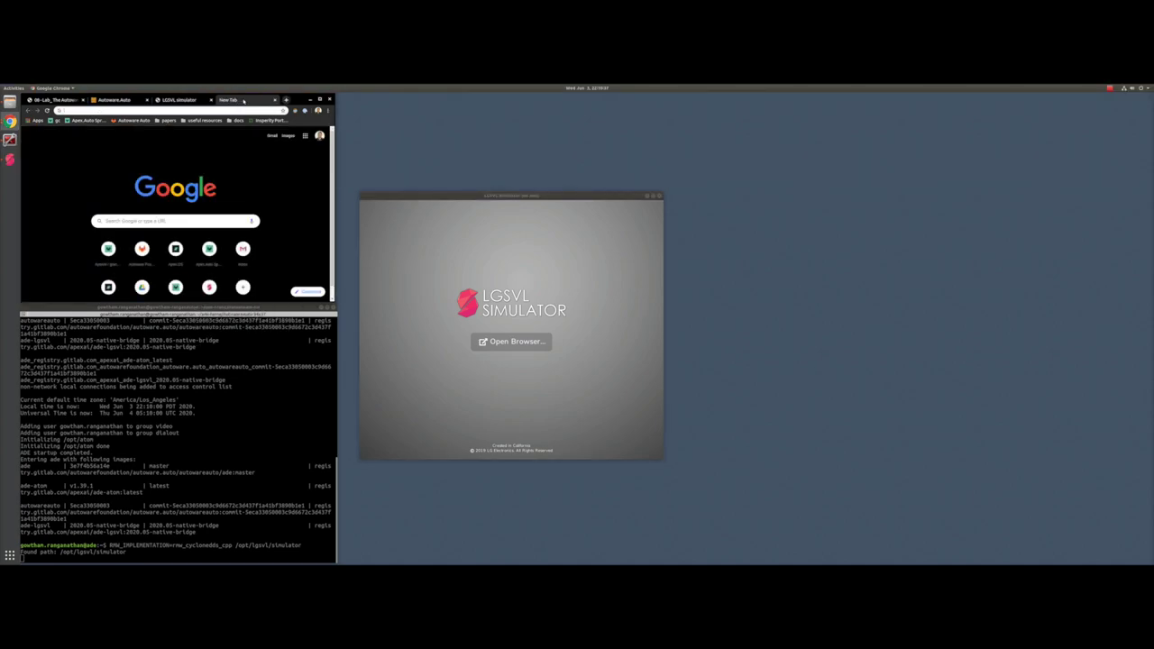
type("127.0.0.1:8080")
key("Return")
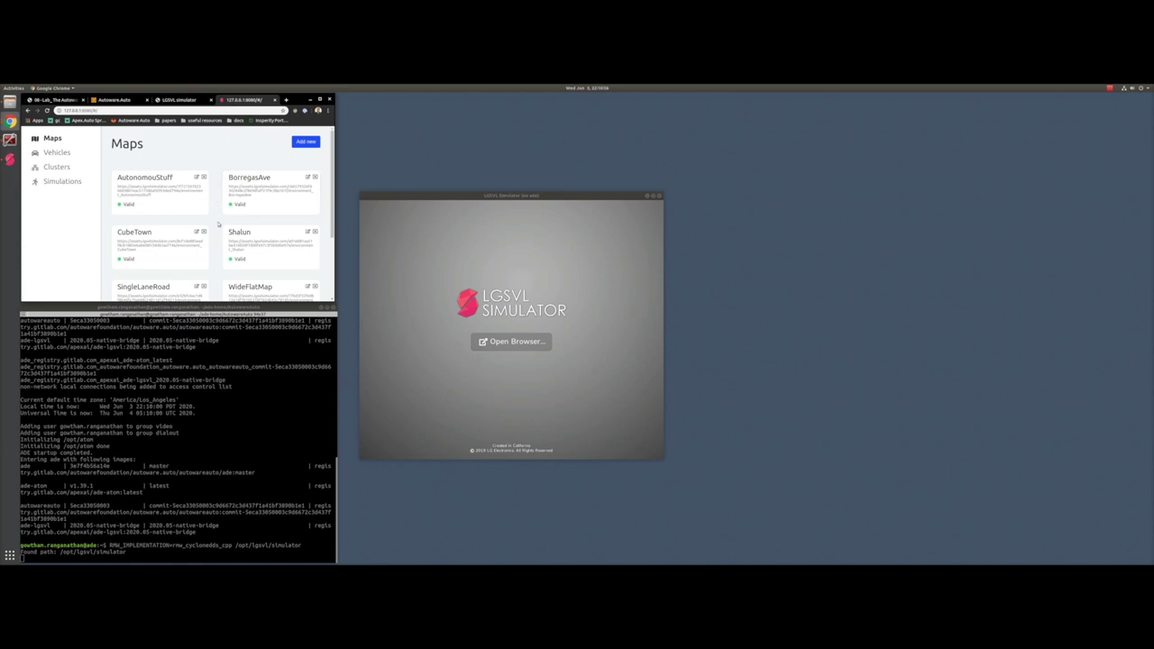
- Check the tutorial's "Configuring a vehicle" section and return to the simulator's web interface
left_click(179, 99)
scroll(228, 229, "down", 3)
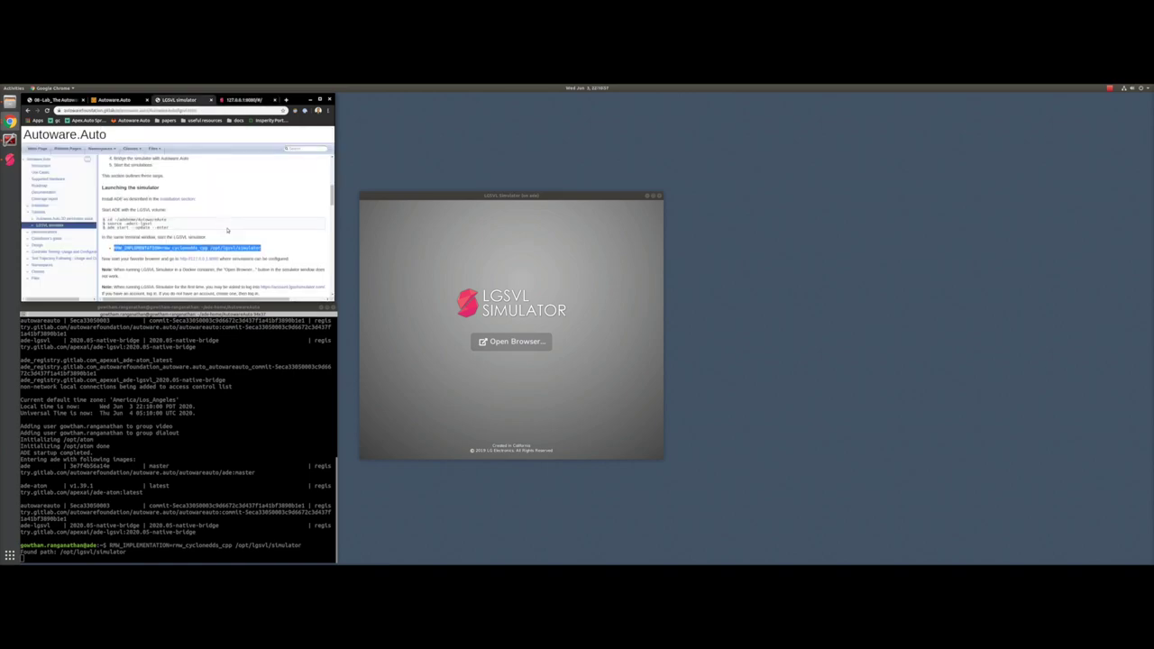
scroll(228, 229, "down", 2)
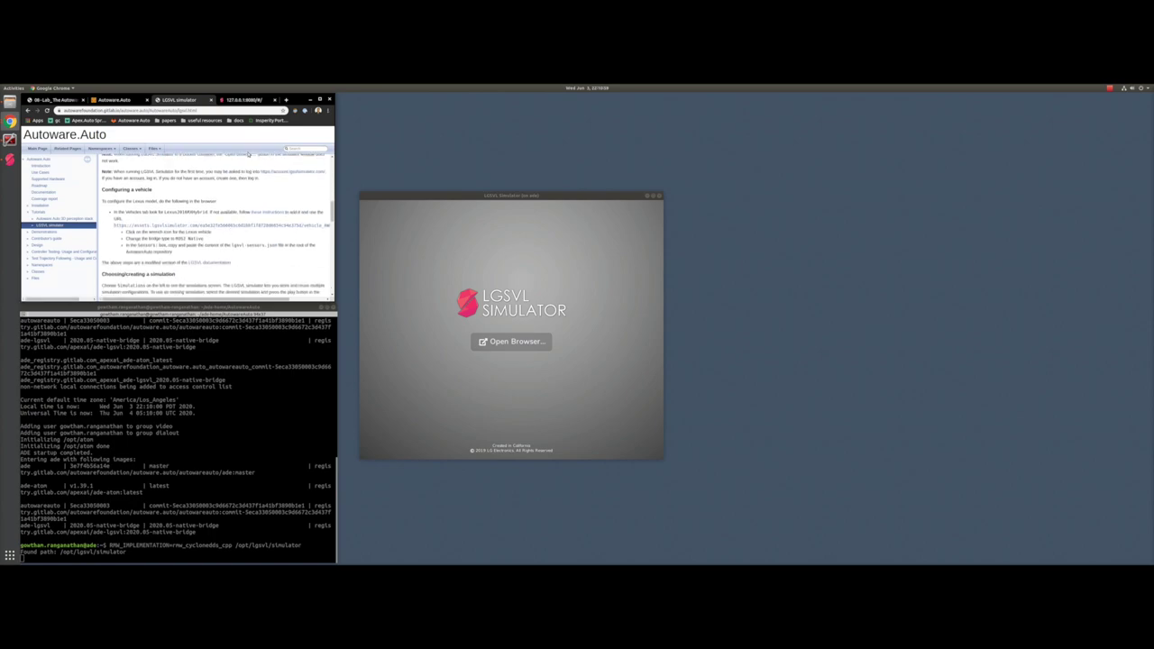
left_click(236, 99)
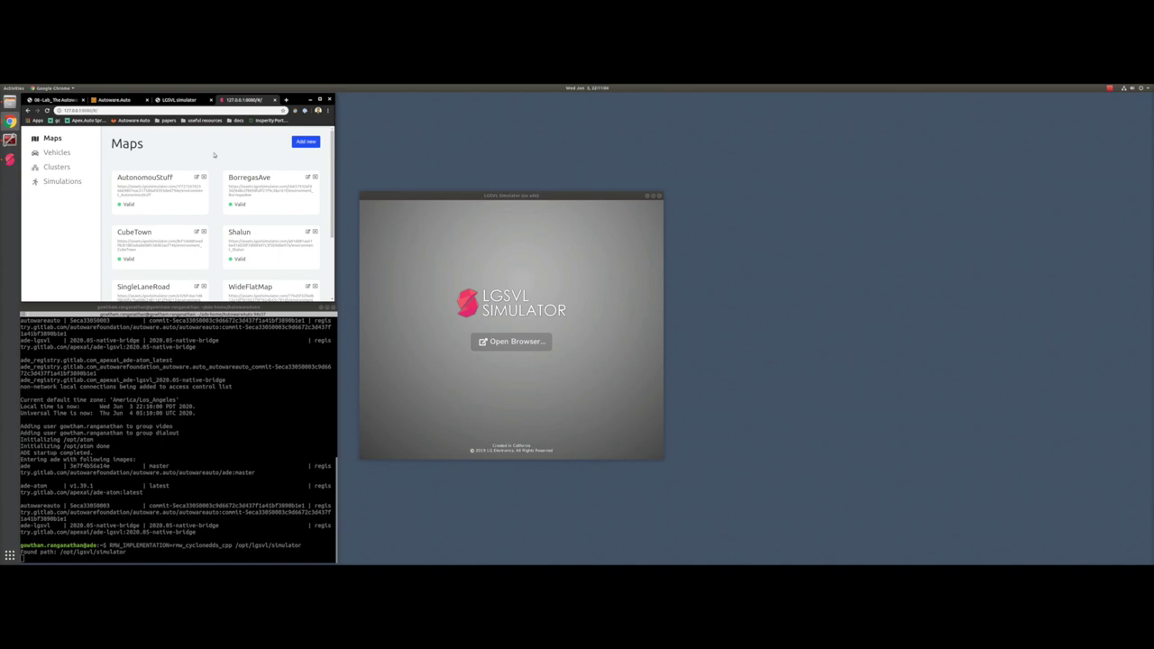
- Look through the simulator's Vehicles and Maps pages
left_click(57, 153)
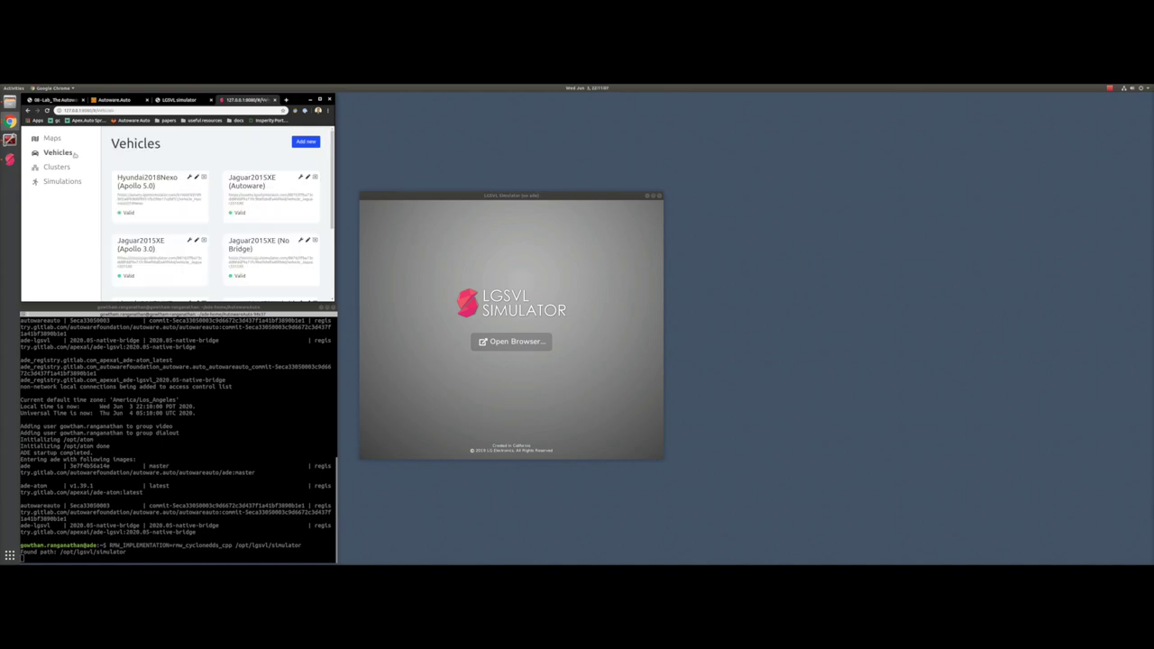
left_click(51, 138)
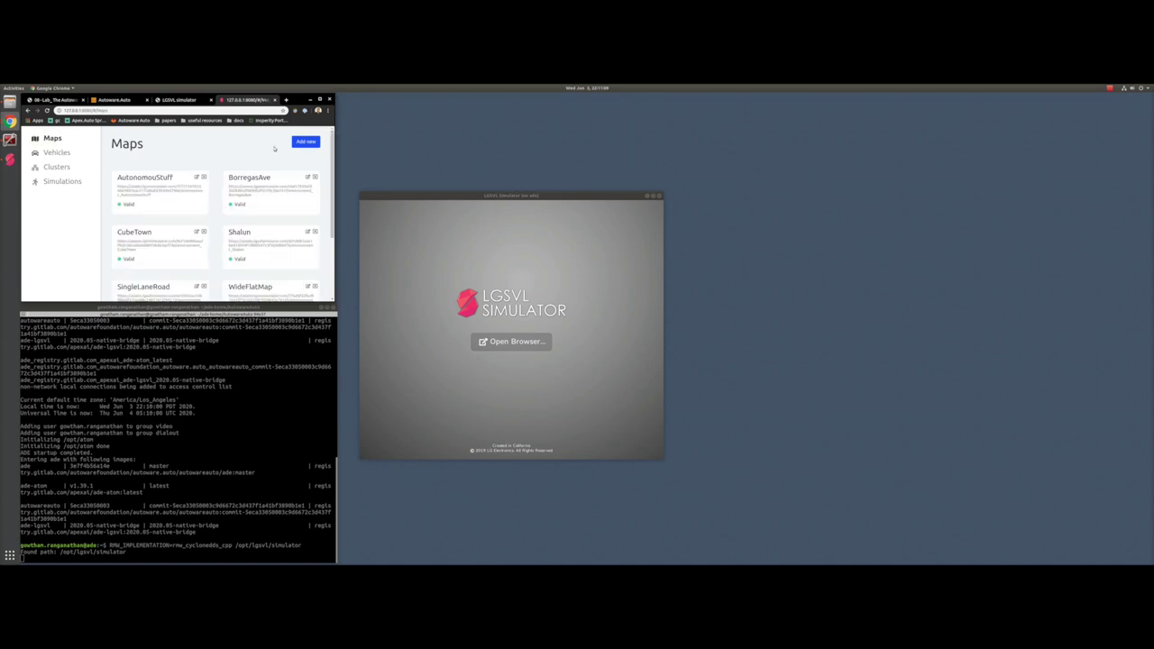
left_click(56, 152)
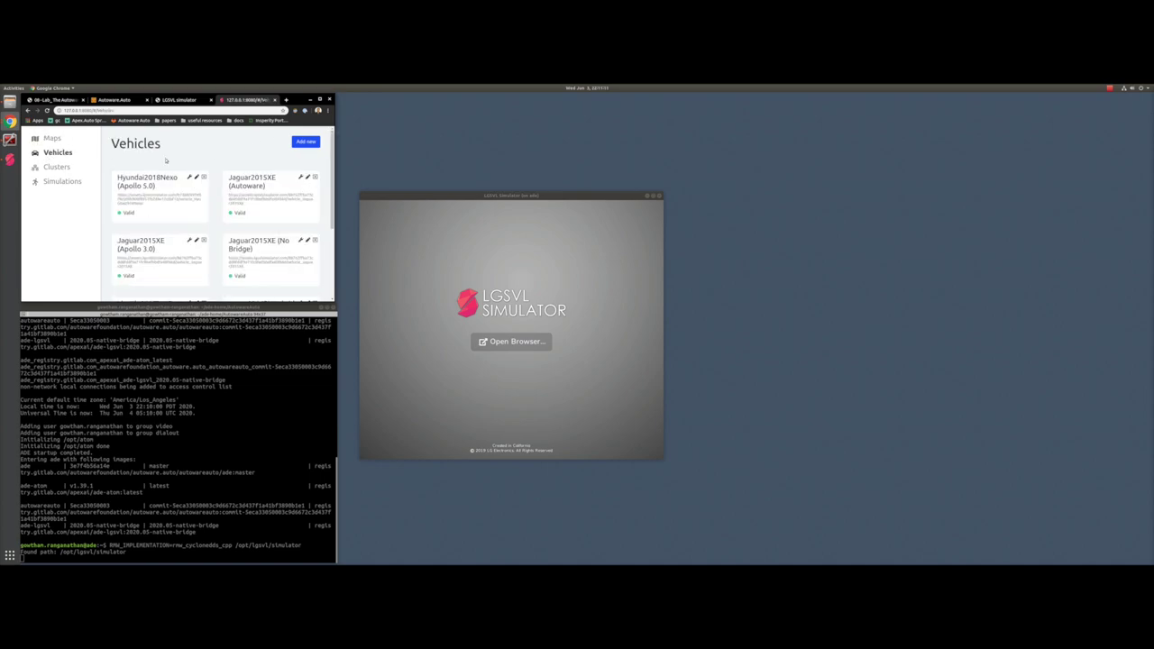
- Select the autoware-native-bridge simulation from the list of simulations
left_click(62, 181)
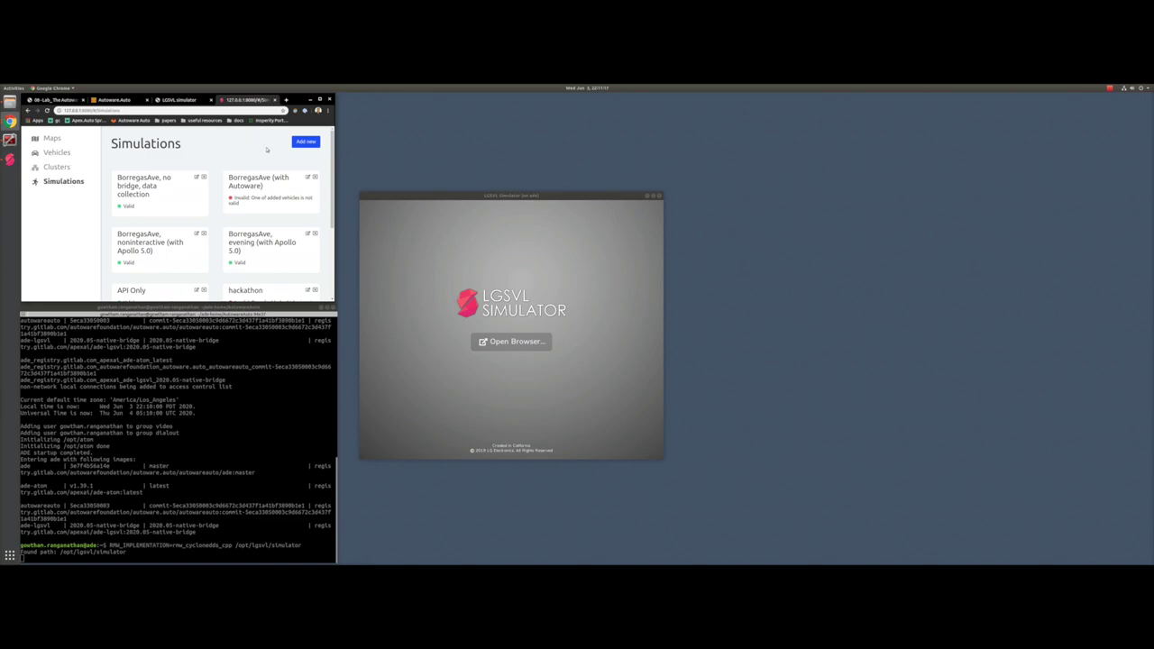
scroll(270, 149, "down", 2)
scroll(288, 144, "up", 2)
scroll(204, 224, "down", 3)
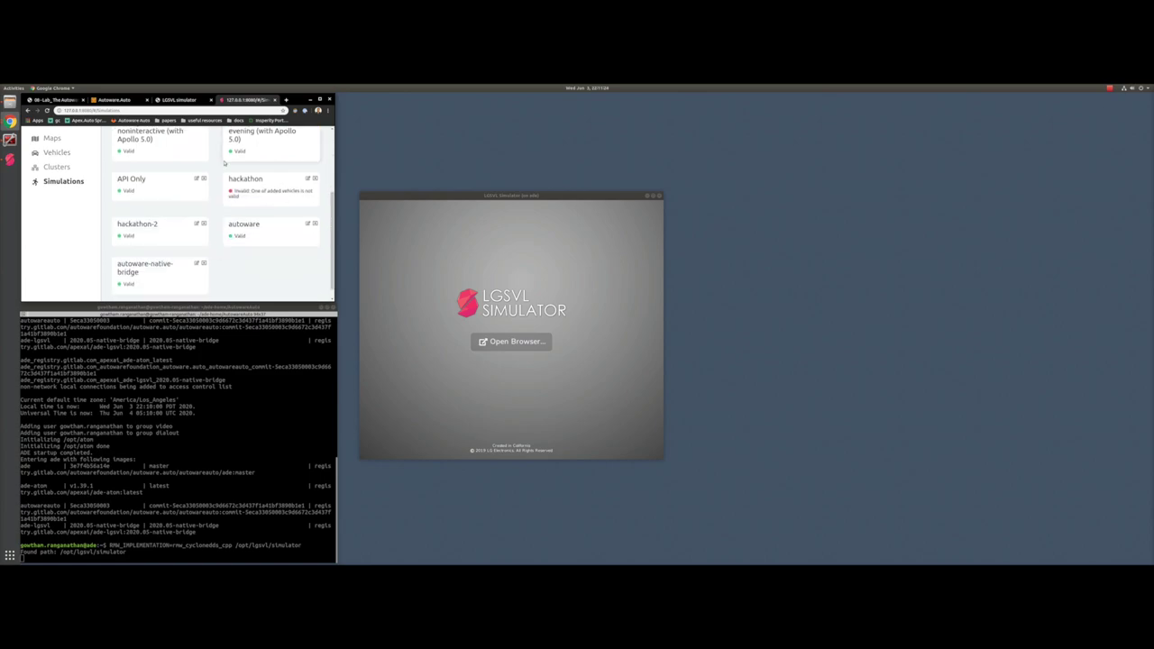
left_click(171, 265)
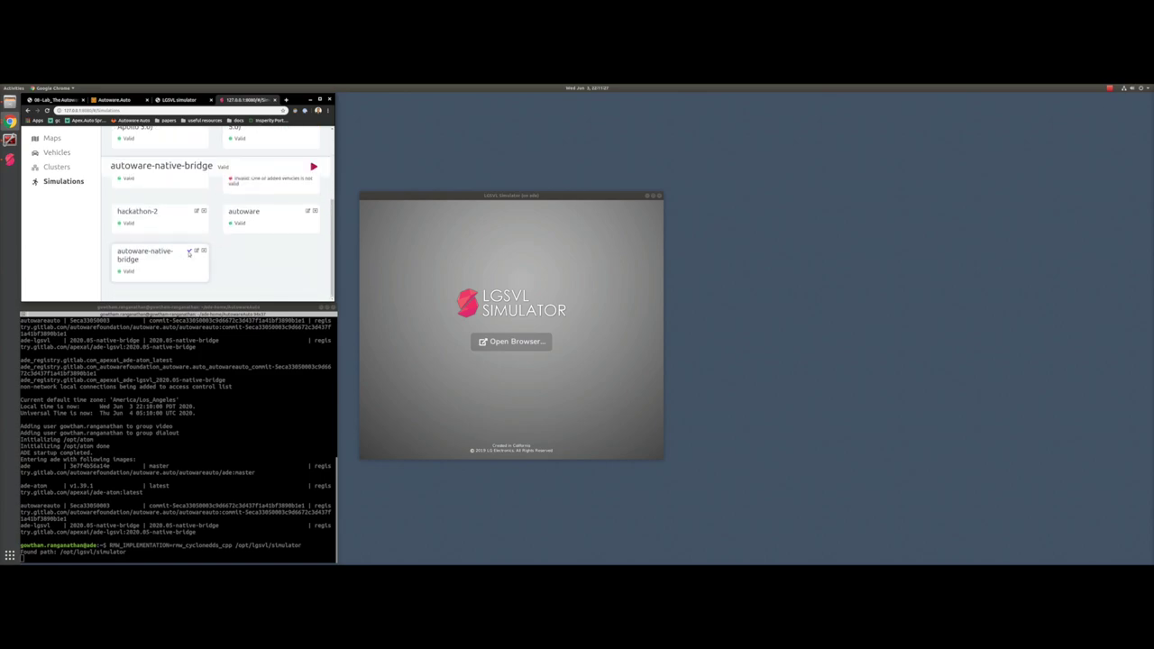
- Review the autoware-native-bridge simulation's general, map, vehicle and traffic settings against the tutorial, and close them without submitting
left_click(195, 250)
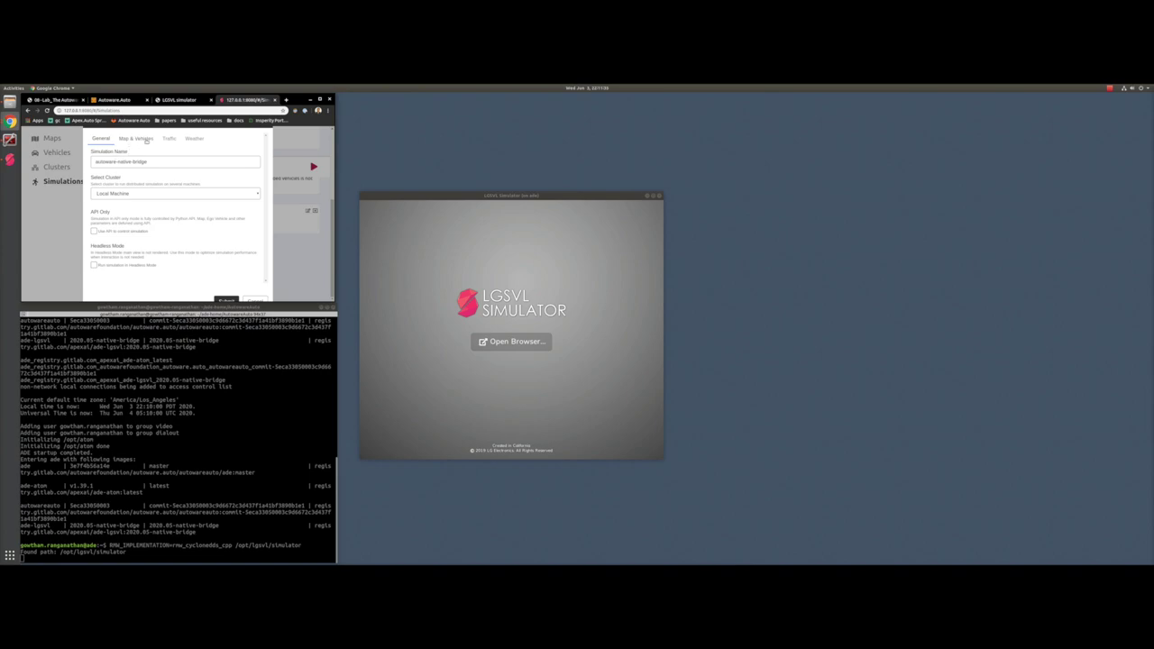
left_click(144, 139)
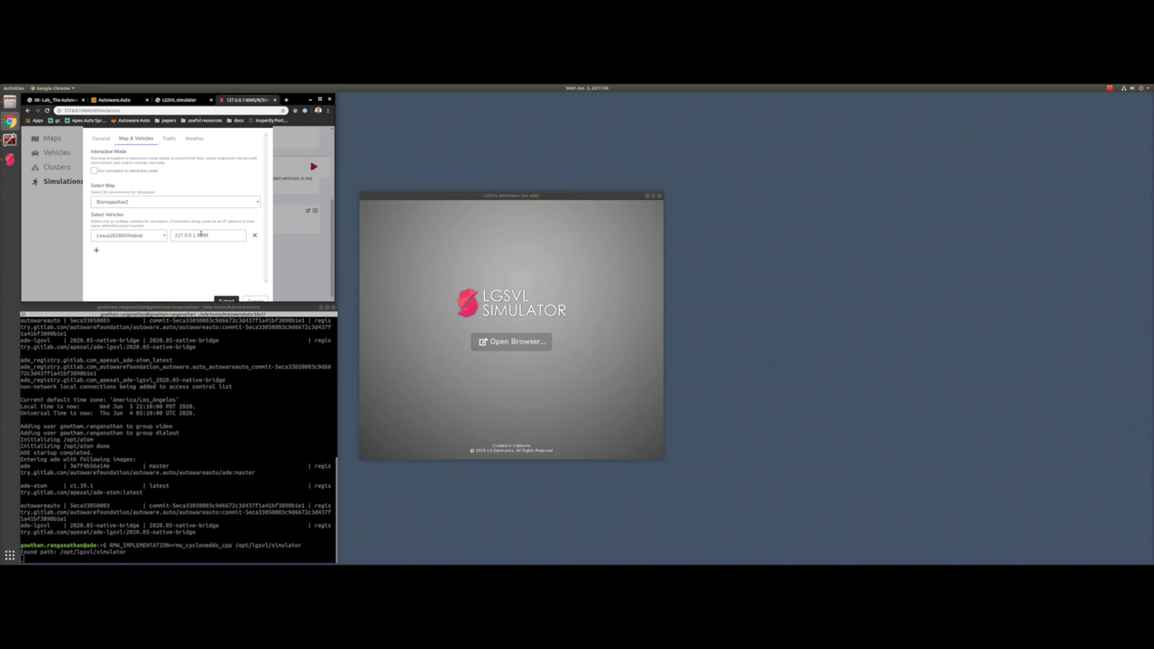
left_click_drag(209, 235, 198, 235)
left_click(196, 254)
left_click(177, 99)
scroll(235, 153, "down", 2)
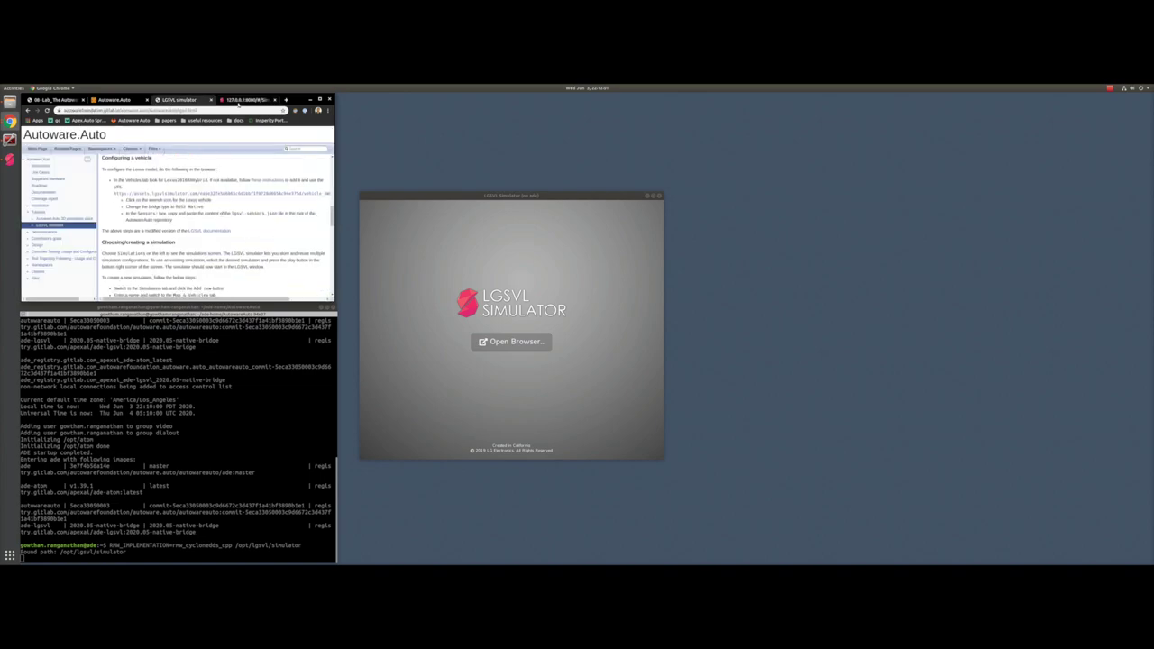
left_click(239, 101)
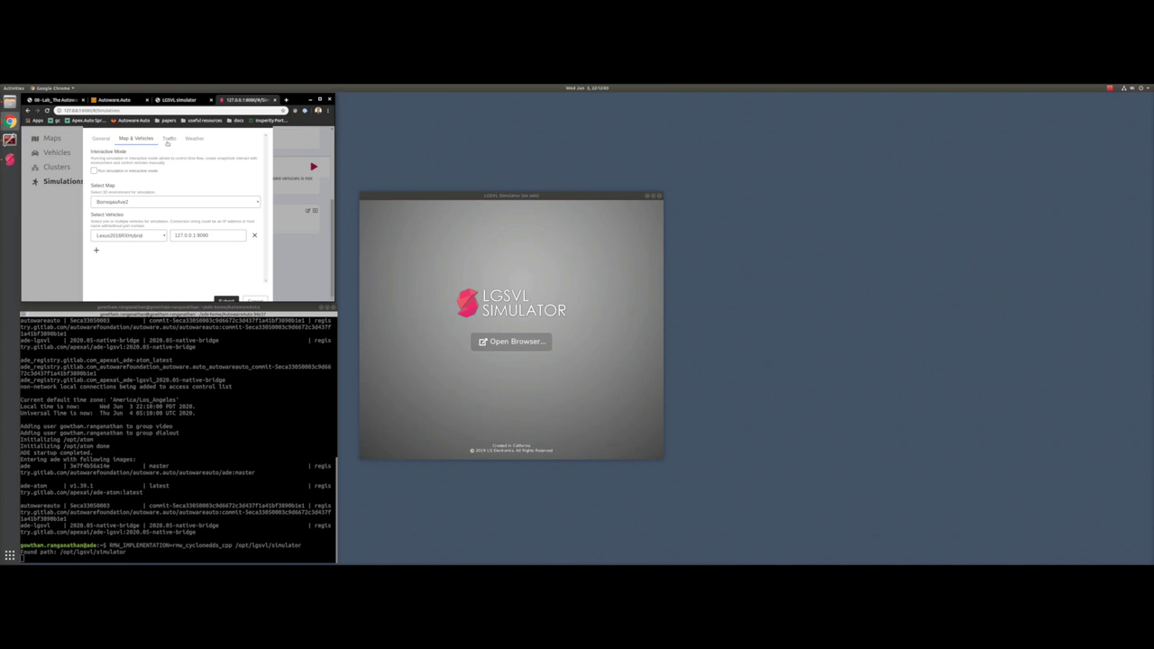
left_click(169, 138)
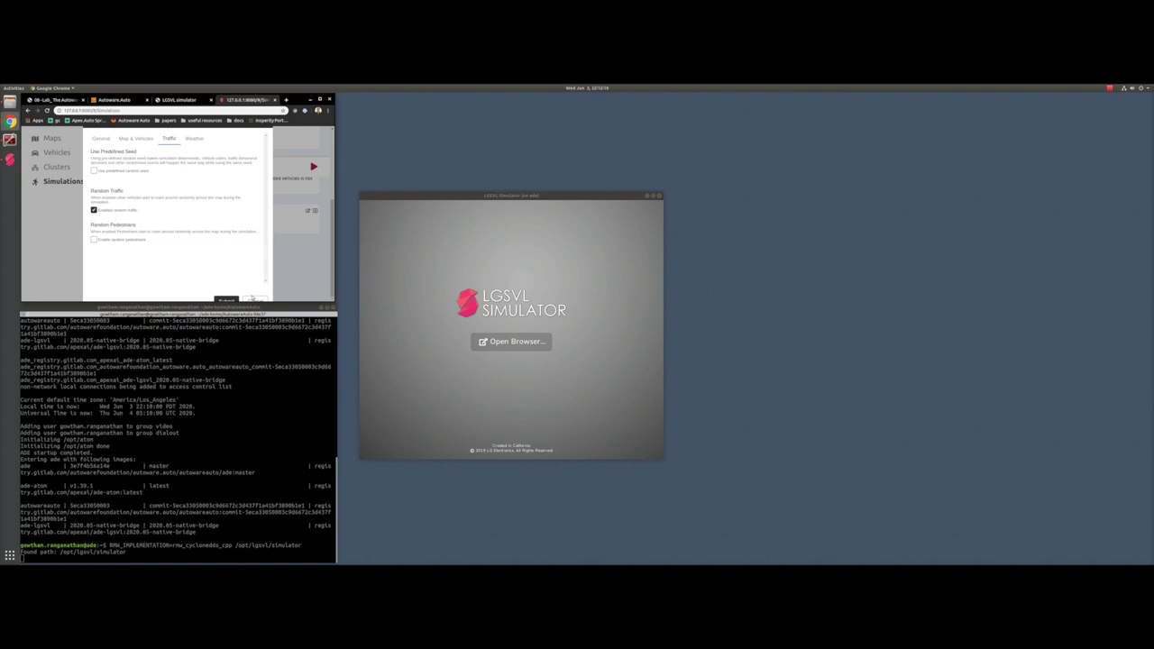
left_click(253, 300)
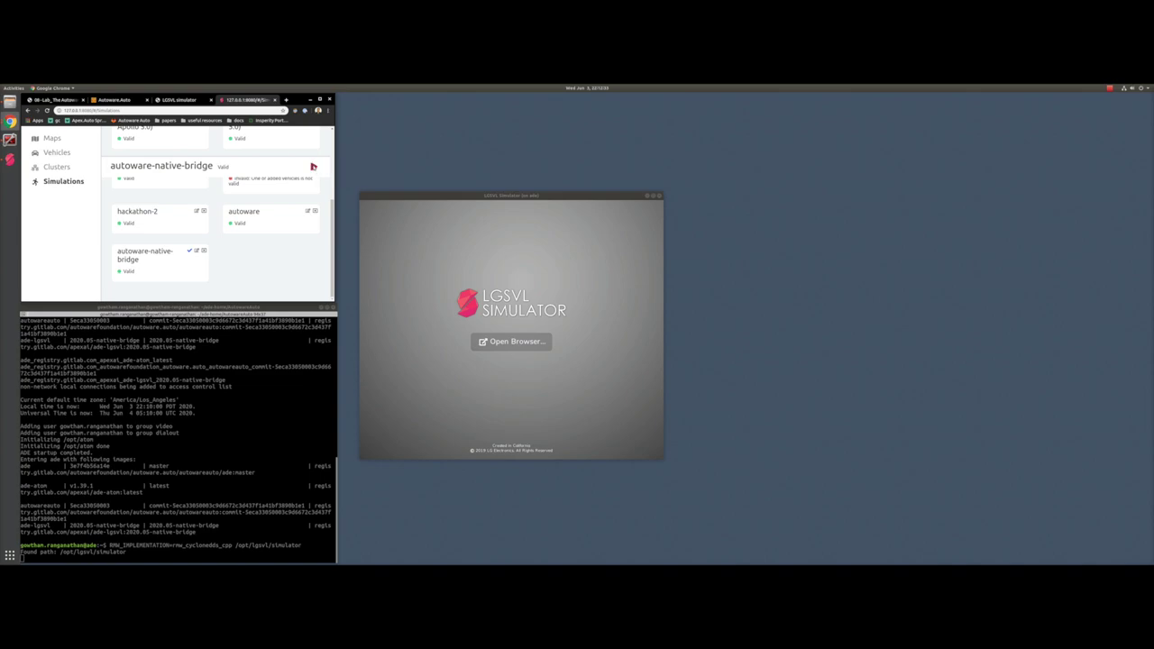
- Start the autoware-native-bridge simulation and check the simulator's list of keyboard controls, closing it again
left_click(313, 167)
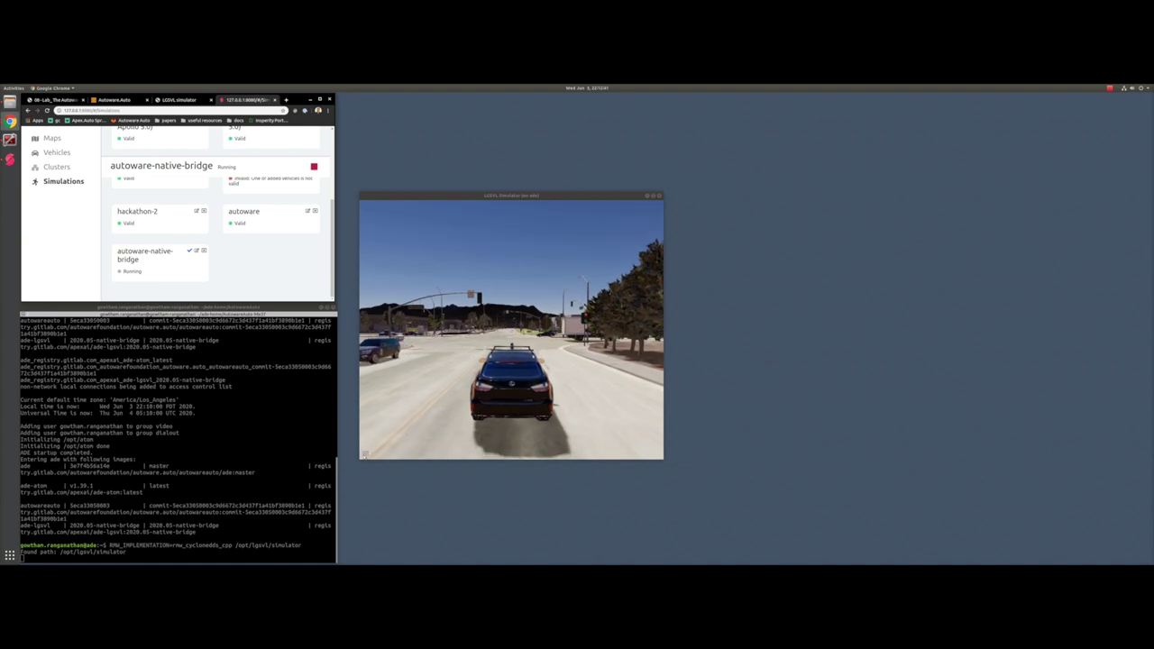
left_click(365, 455)
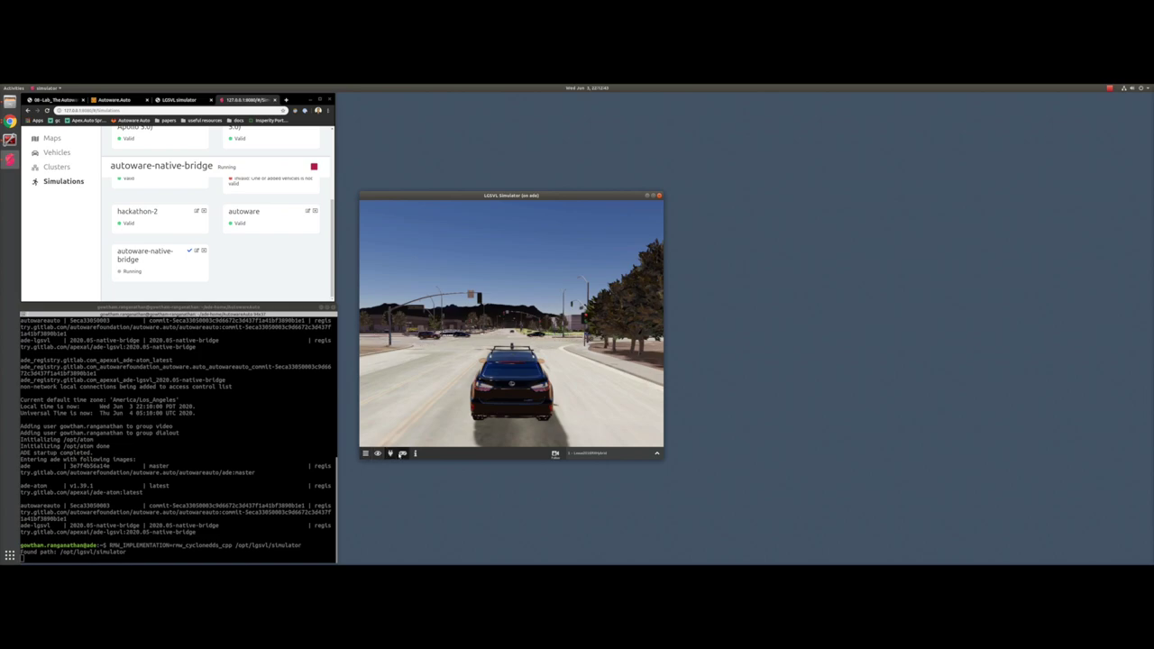
left_click(402, 453)
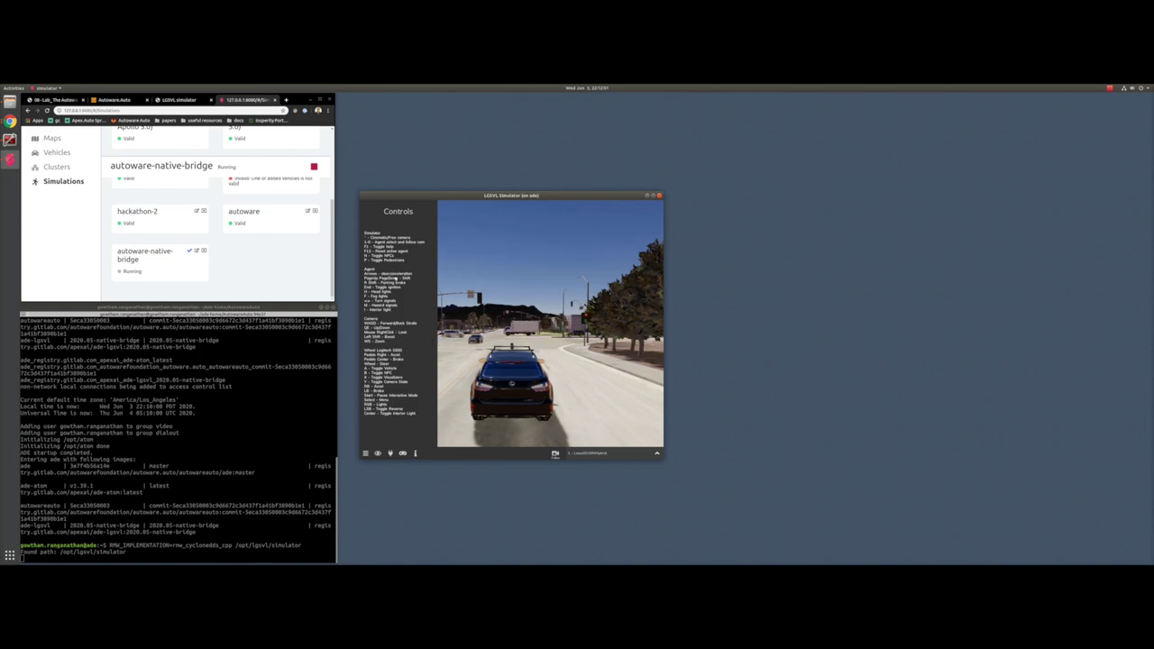
left_click(365, 454)
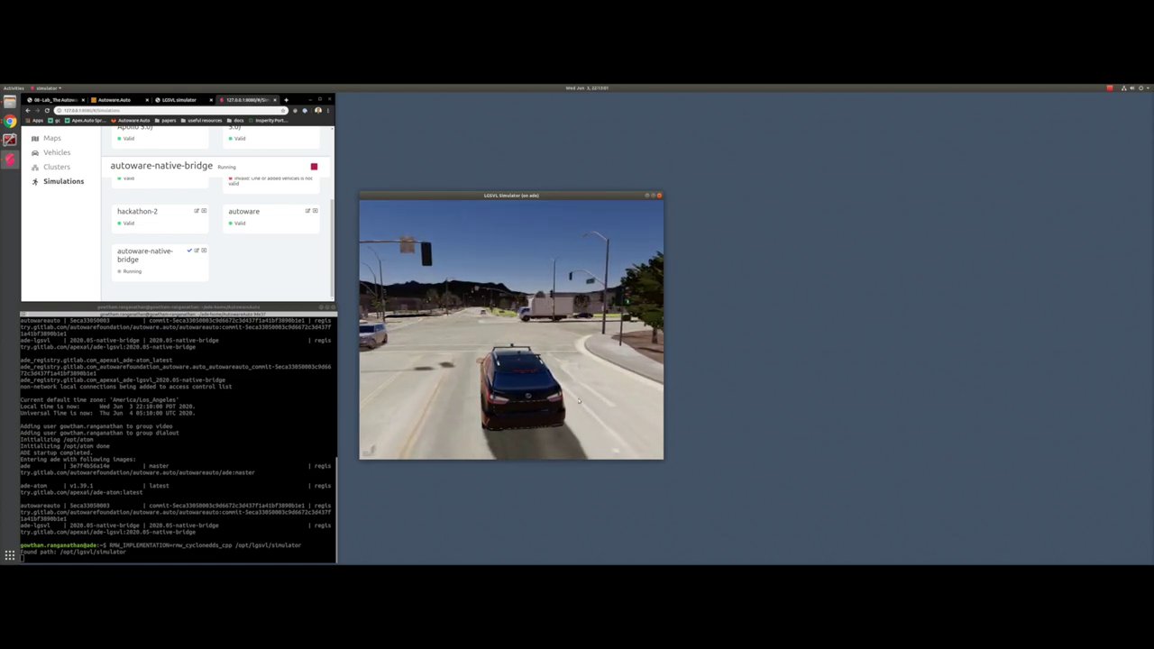
- Split the terminal into three stacked panes, enter ADE in the maximized second pane and clear its output
left_click(240, 408)
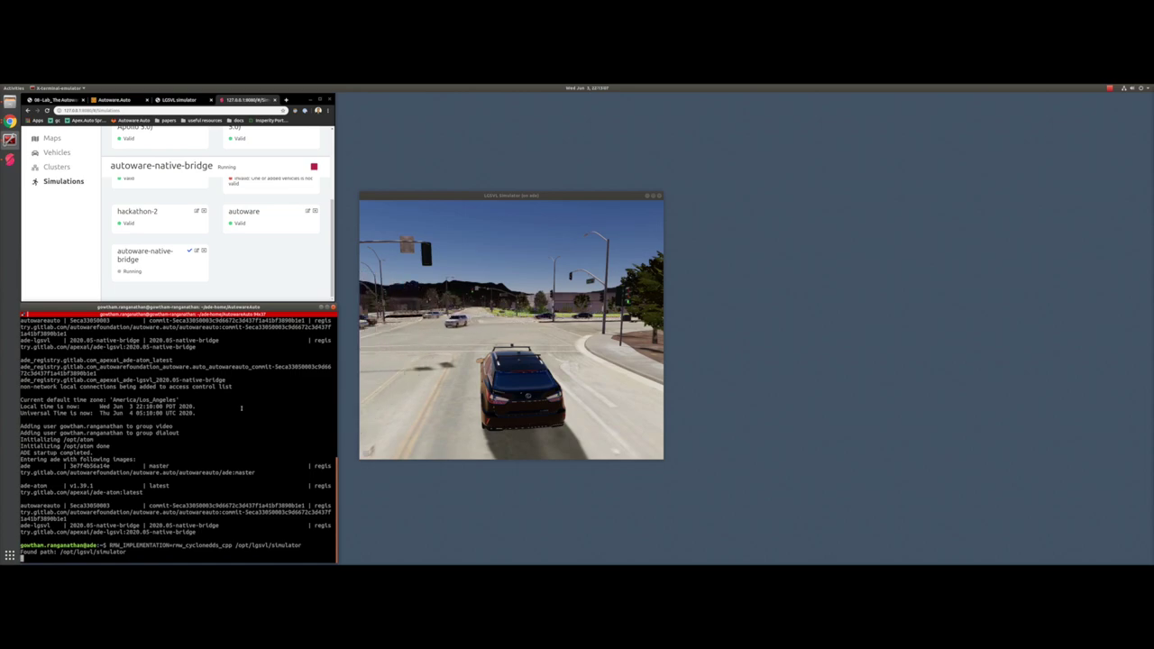
key("ctrl+shift+o")
key("ctrl+shift+o")
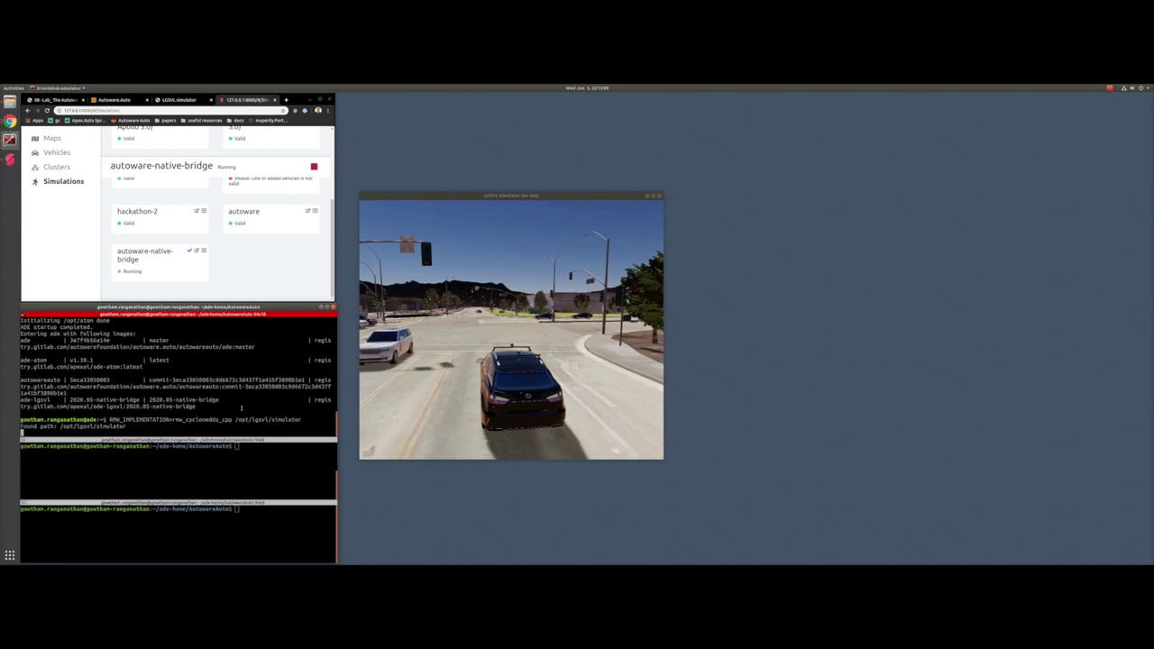
key("alt+Down")
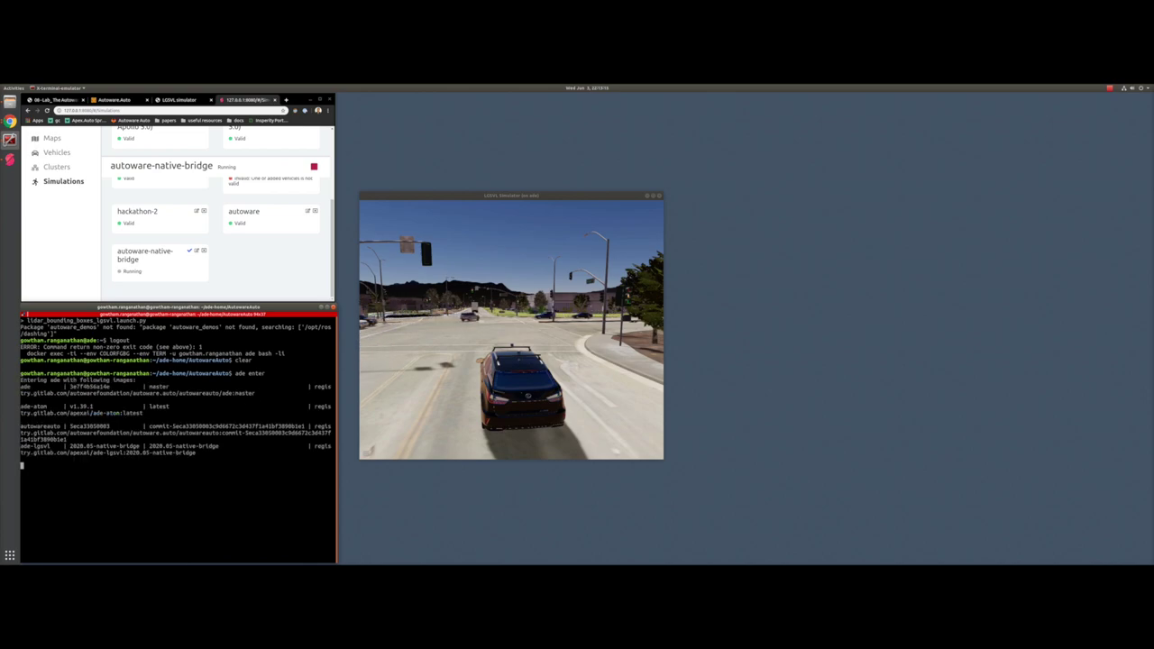
type("ear")
key("Return")
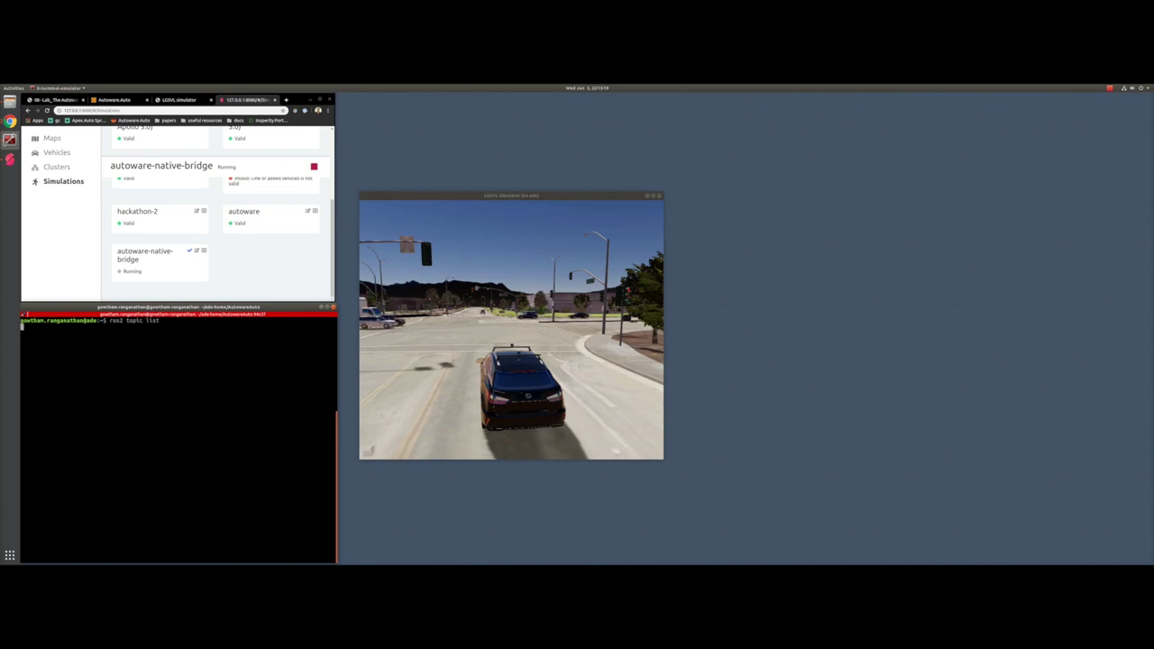
- List the ROS 2 topics and examine the front and rear lidar, GNSS and IMU topics
key("Return")
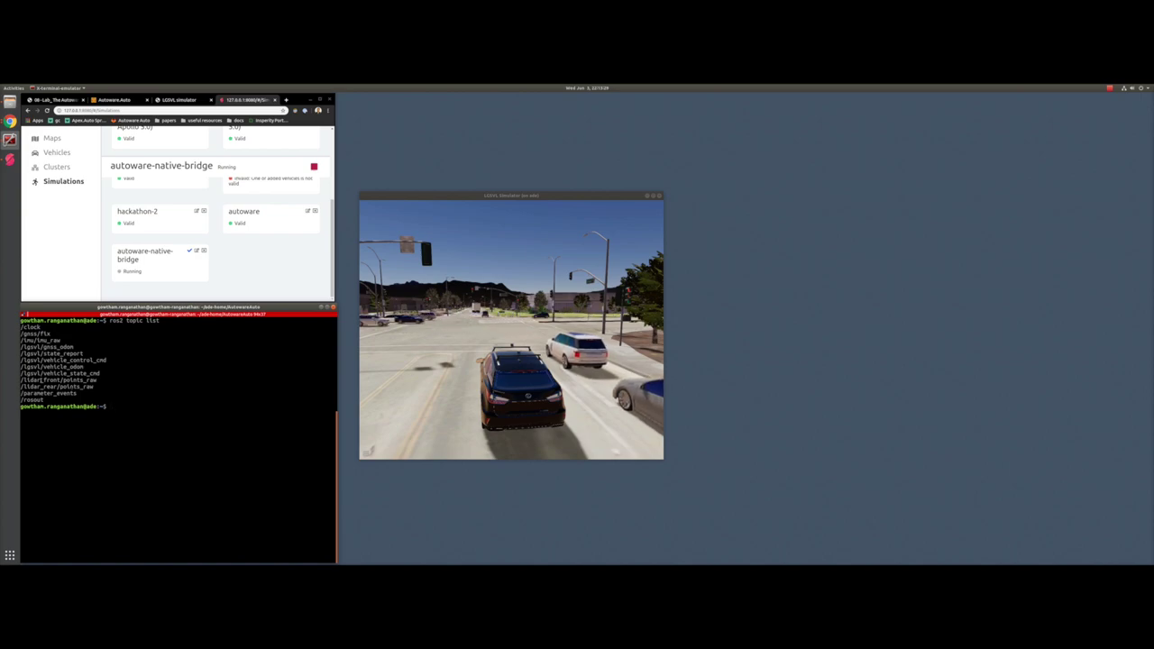
double_click(43, 380)
double_click(41, 386)
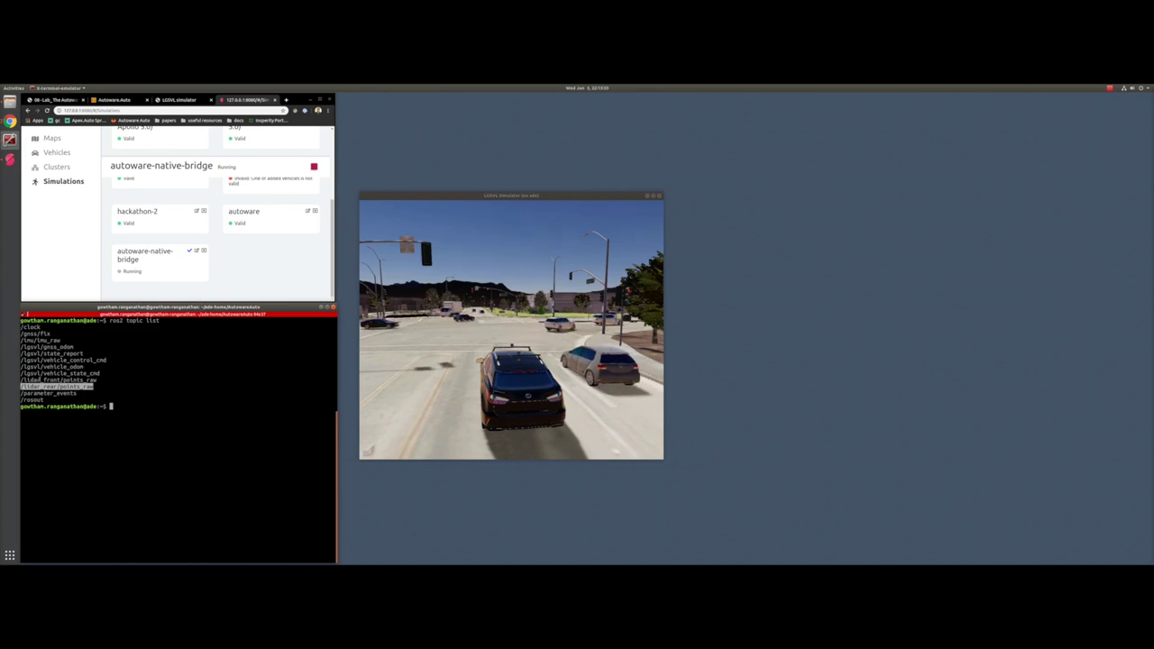
double_click(36, 334)
double_click(39, 340)
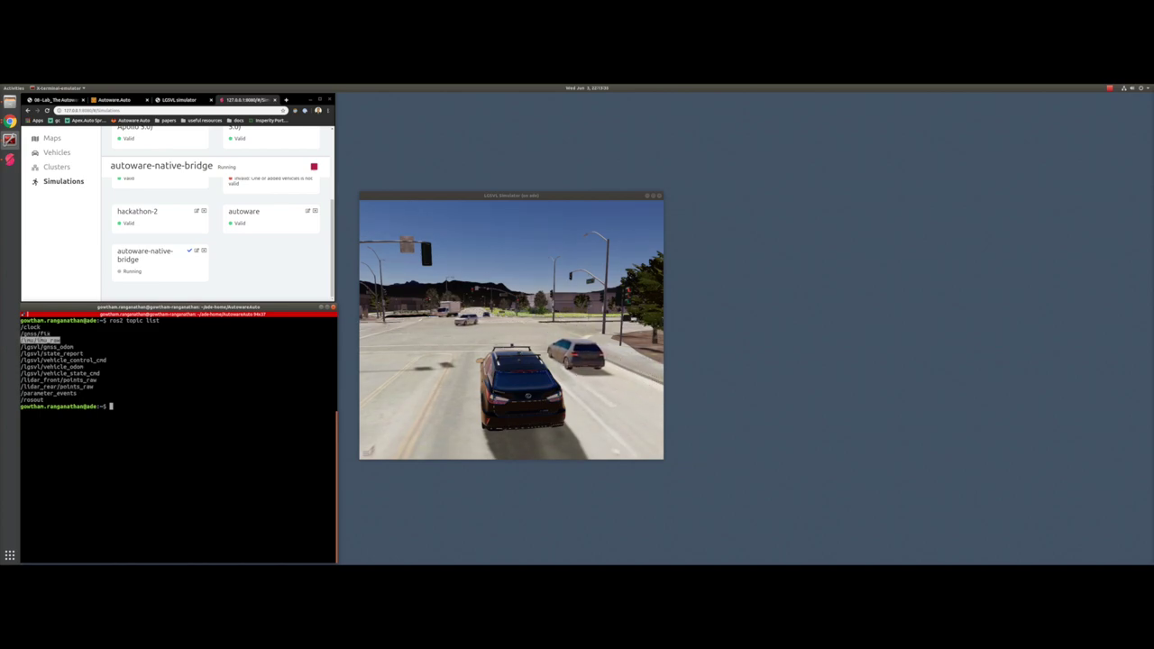
left_click(160, 370)
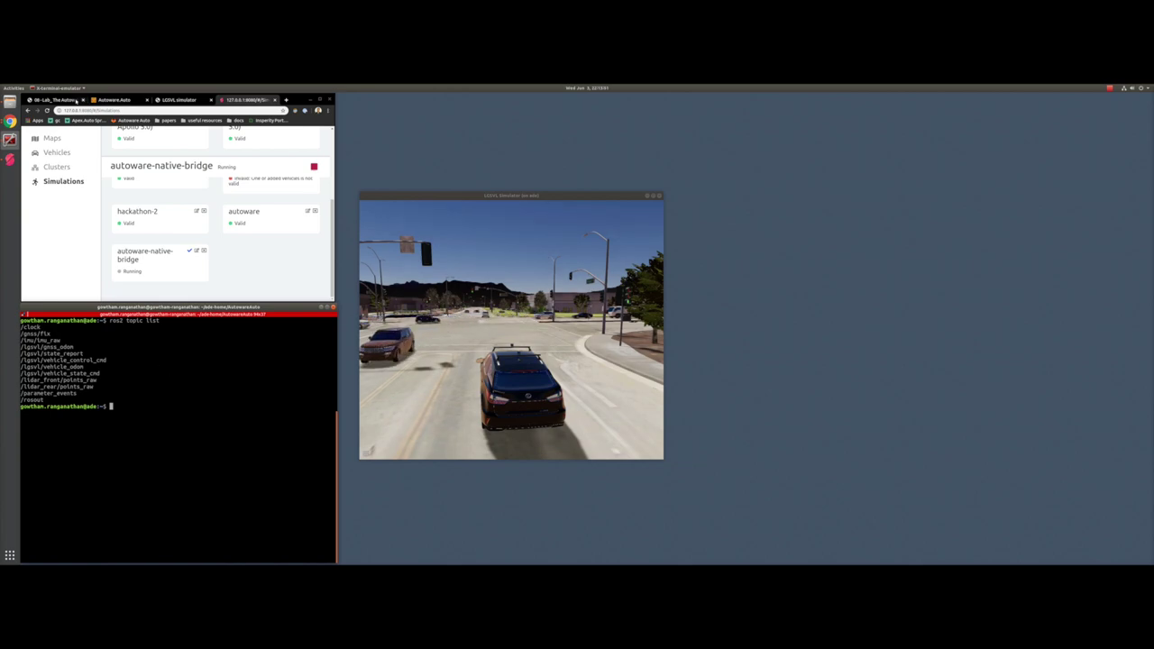
- Look up the Terminal 2 commands in the lab slides and run source /opt/AutowareAuto/setup.bash in the ADE terminal
left_click(54, 99)
key("Right")
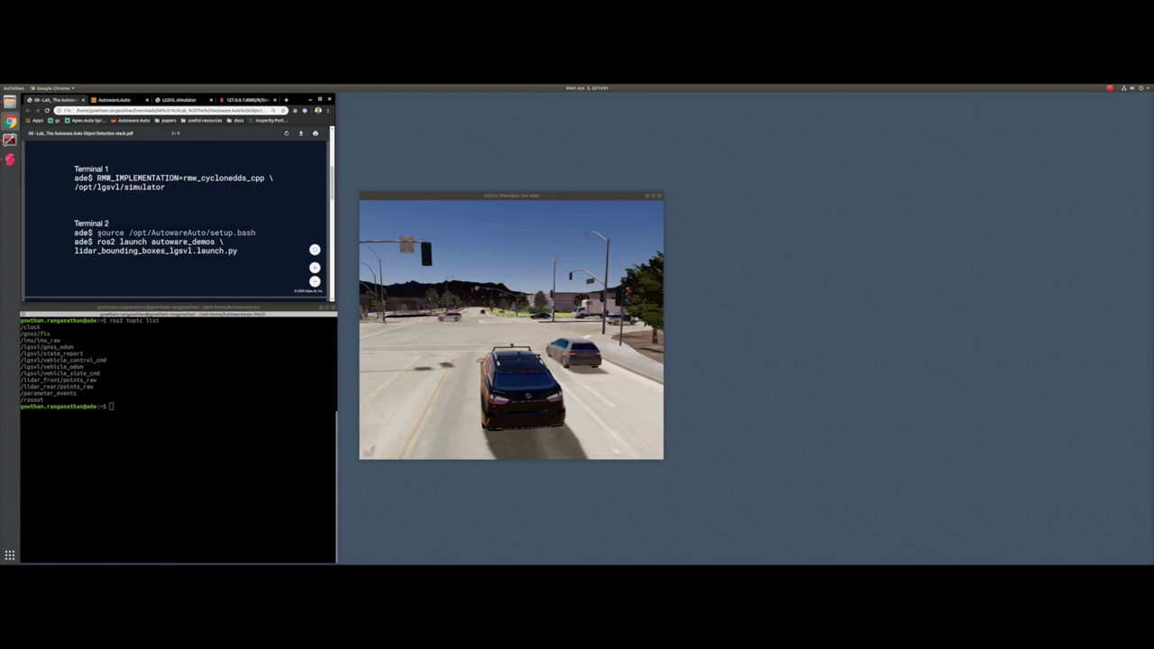
left_click(140, 419)
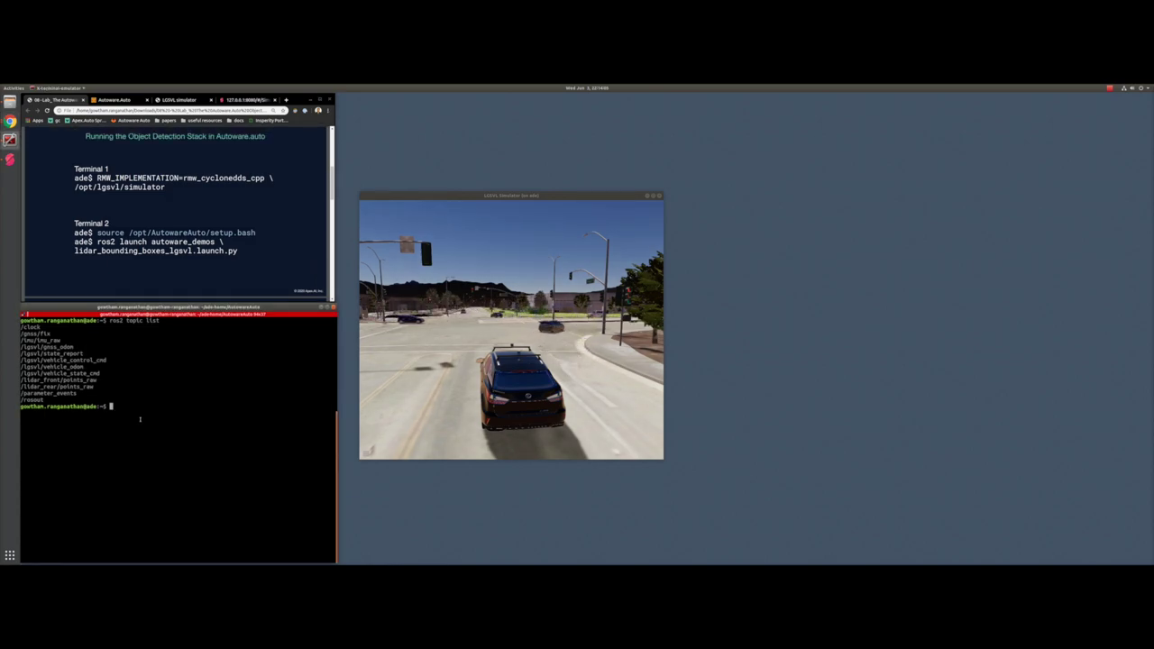
type("source /opt/AutowareAuto/setup.bash")
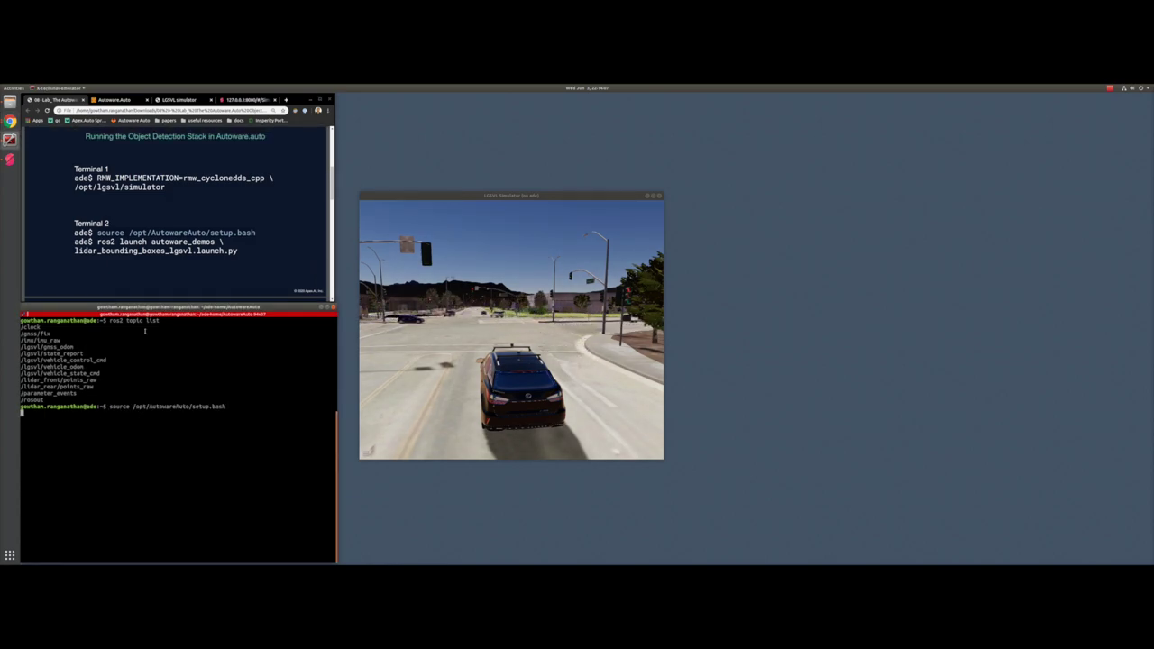
- Launch lidar_bounding_boxes_lgsvl.launch.py from the autoware_demos package in the ADE terminal, using the slide's command
left_click_drag(97, 242, 238, 251)
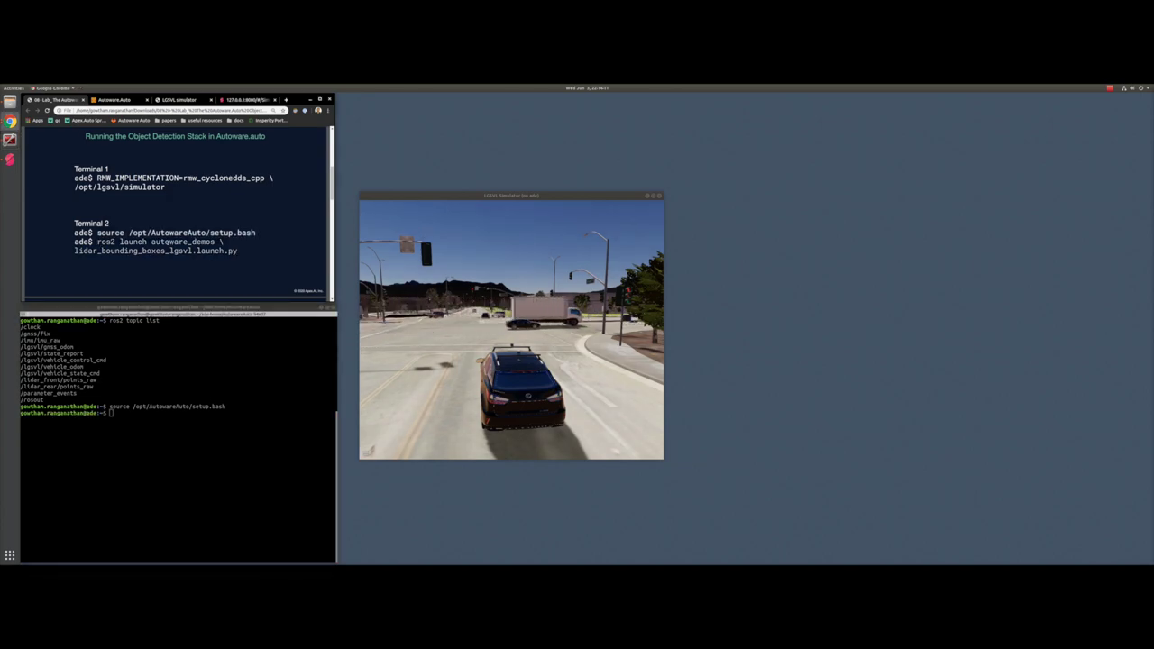
left_click(165, 422)
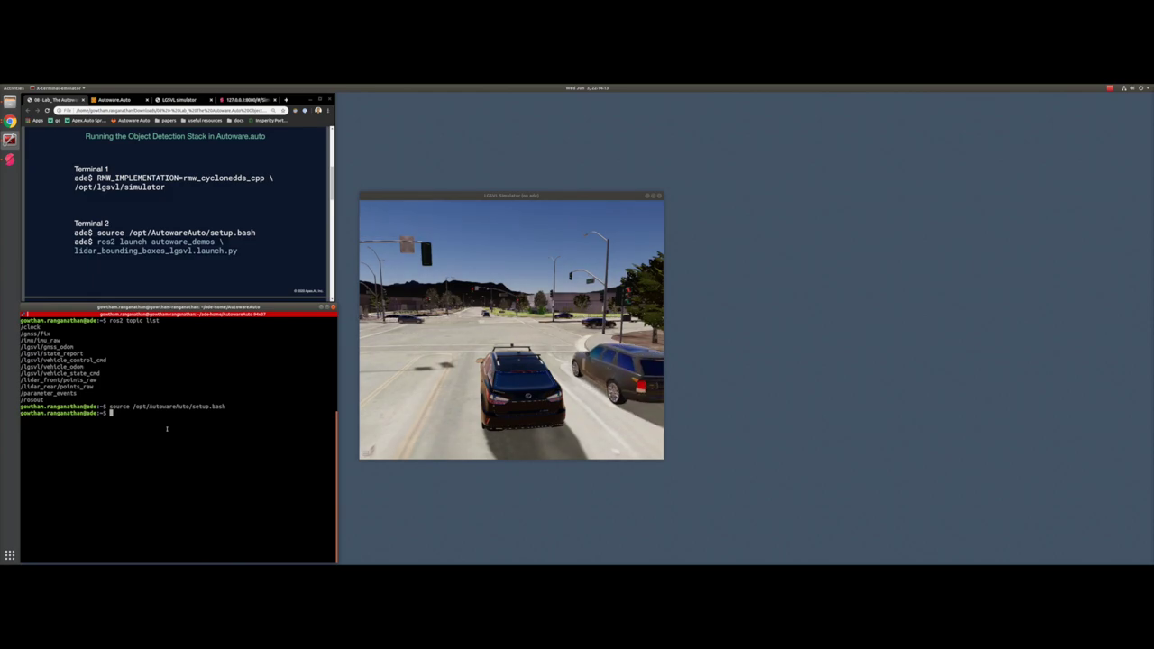
type("ros2 launch autoware_demos \\ lidar_bounding_boxes_lgsvl.launch.py")
key("Return")
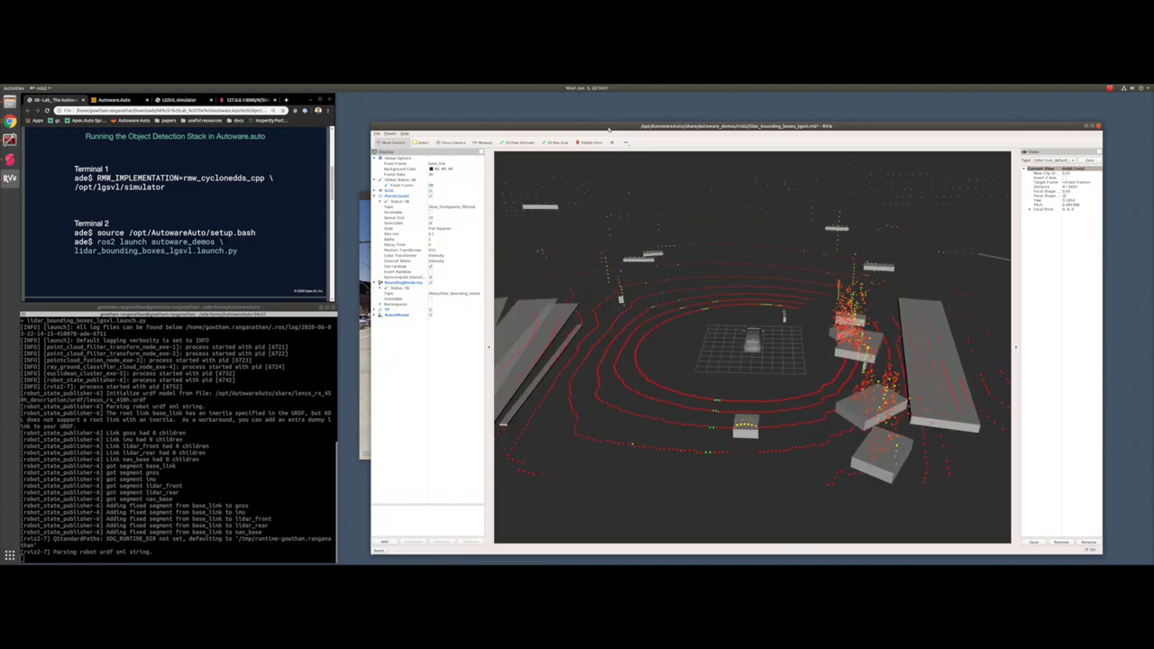
- Arrange the RViz and simulator windows side by side and examine the lidar points and bounding boxes around the car
left_click_drag(608, 127, 688, 111)
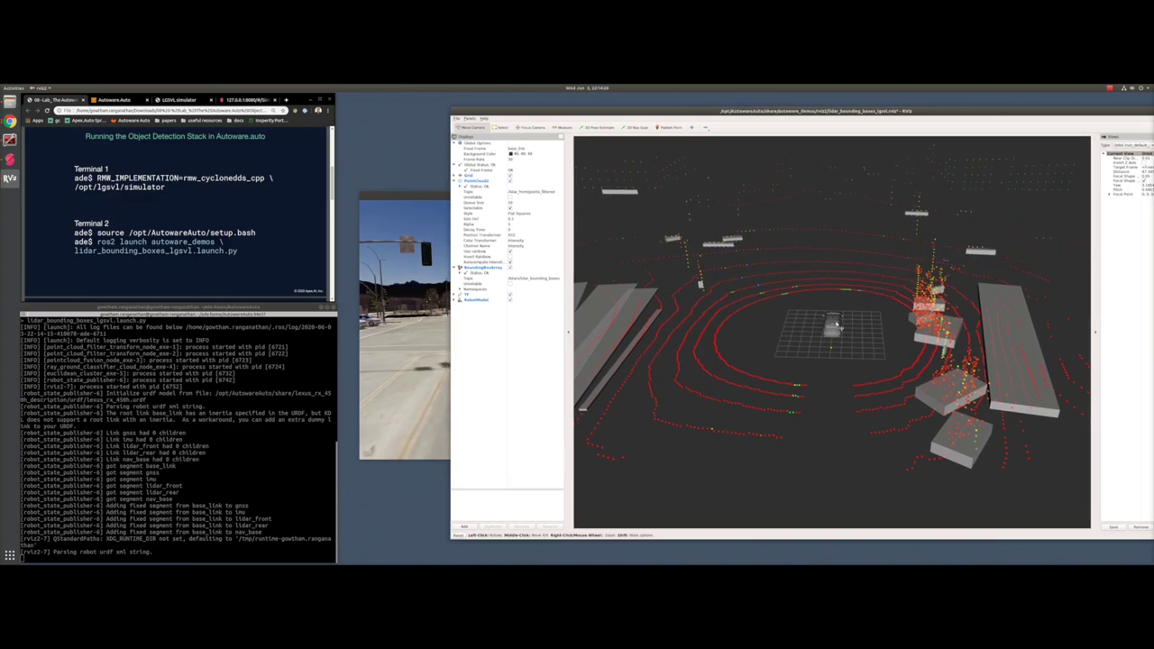
scroll(856, 336, "up", 5)
left_click_drag(857, 335, 842, 387)
scroll(914, 387, "down", 6)
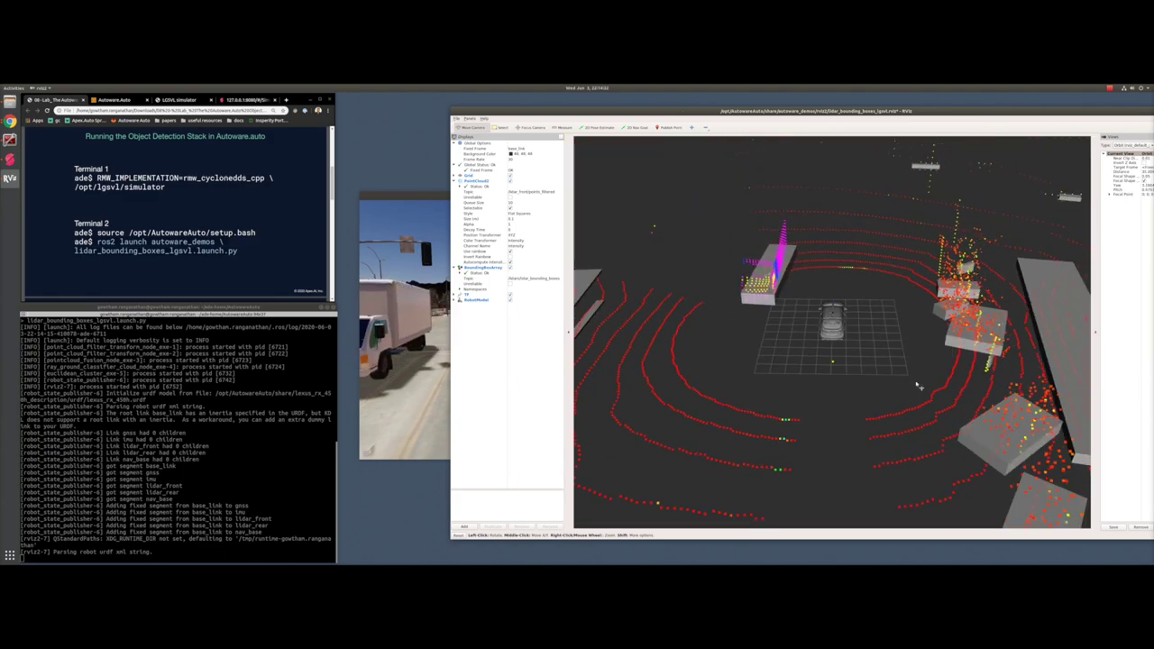
scroll(917, 386, "down", 2)
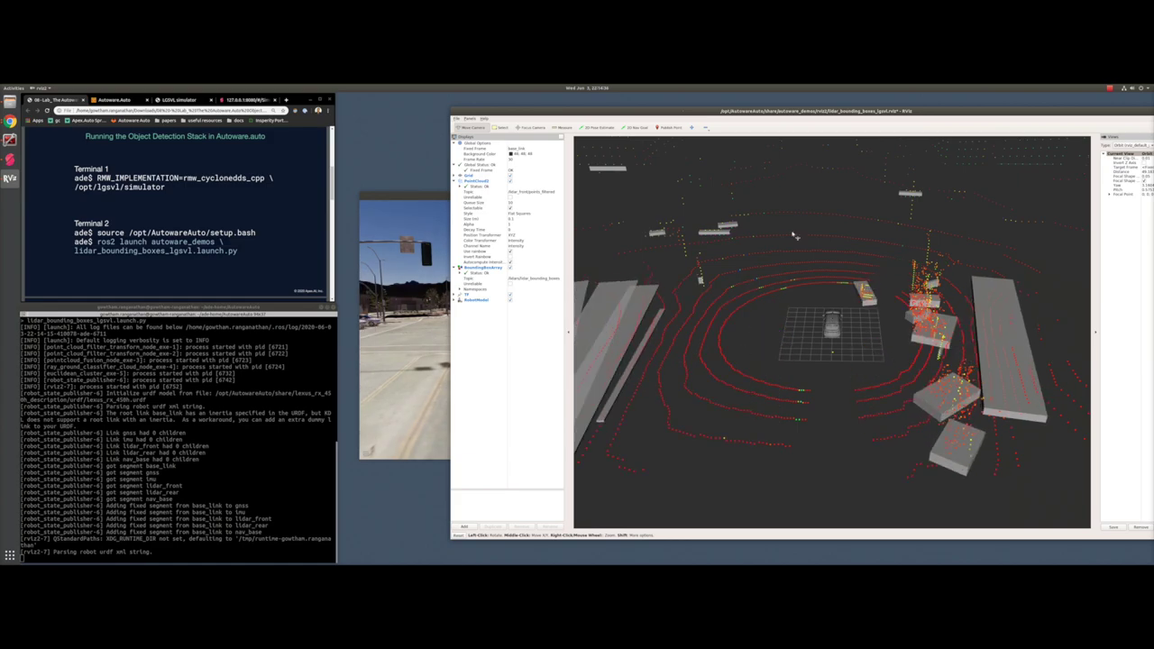
key("alt+Tab")
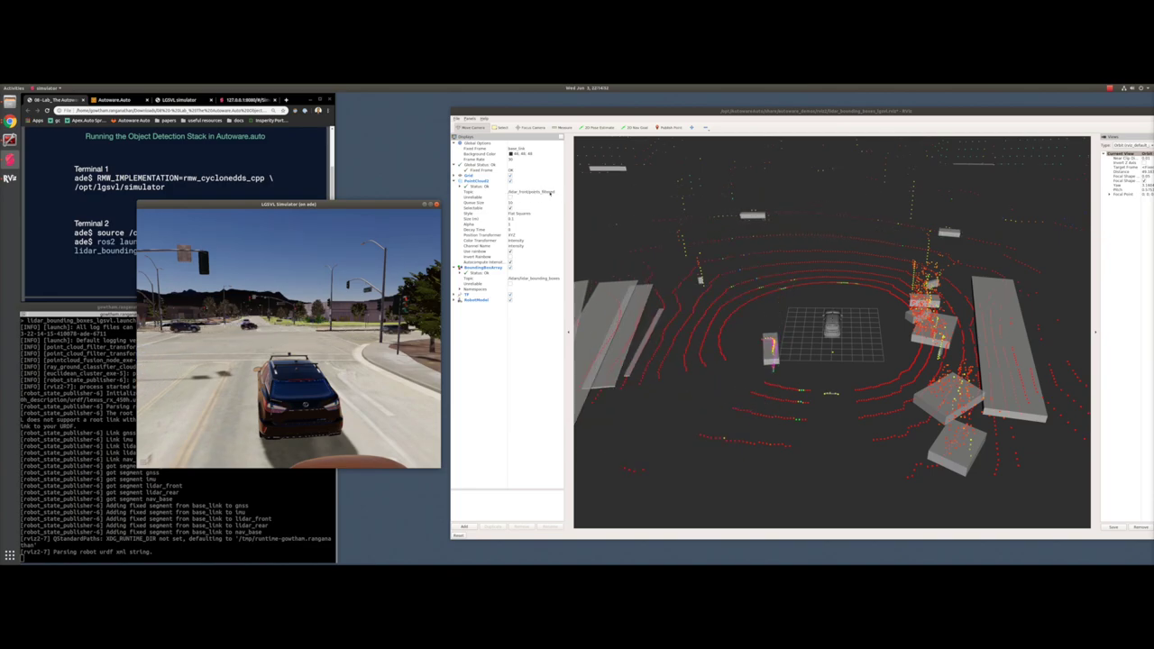
- Set the PointCloud2 display's topic to /lidars/nonground_points and examine the remaining points from several angles
left_click(557, 192)
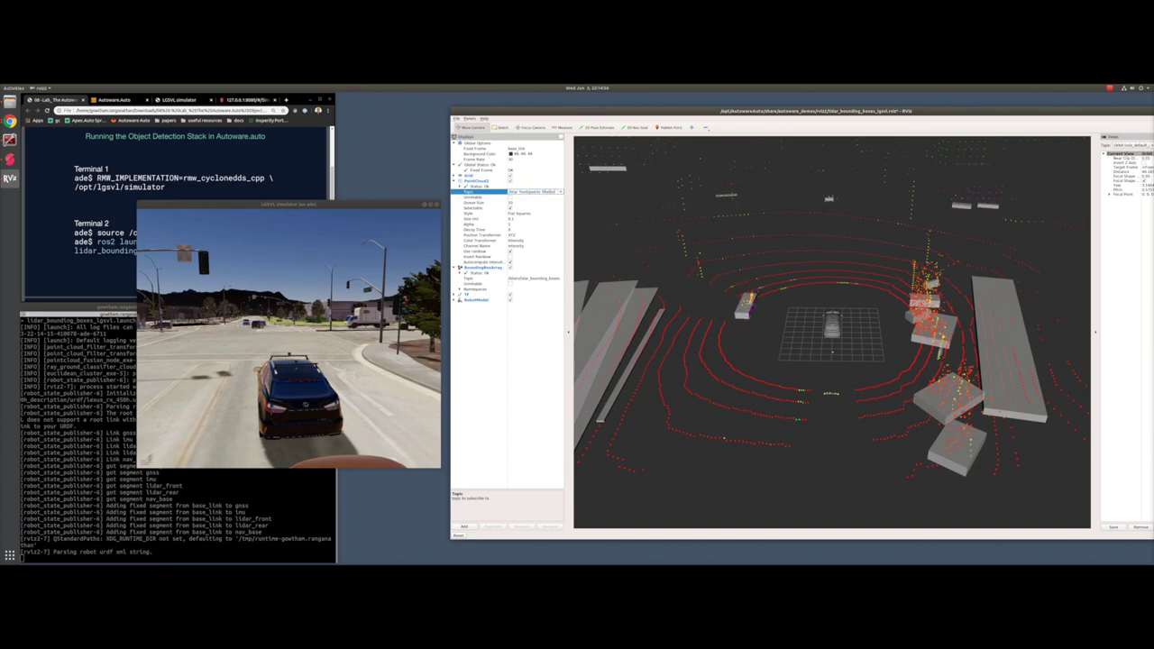
left_click(560, 193)
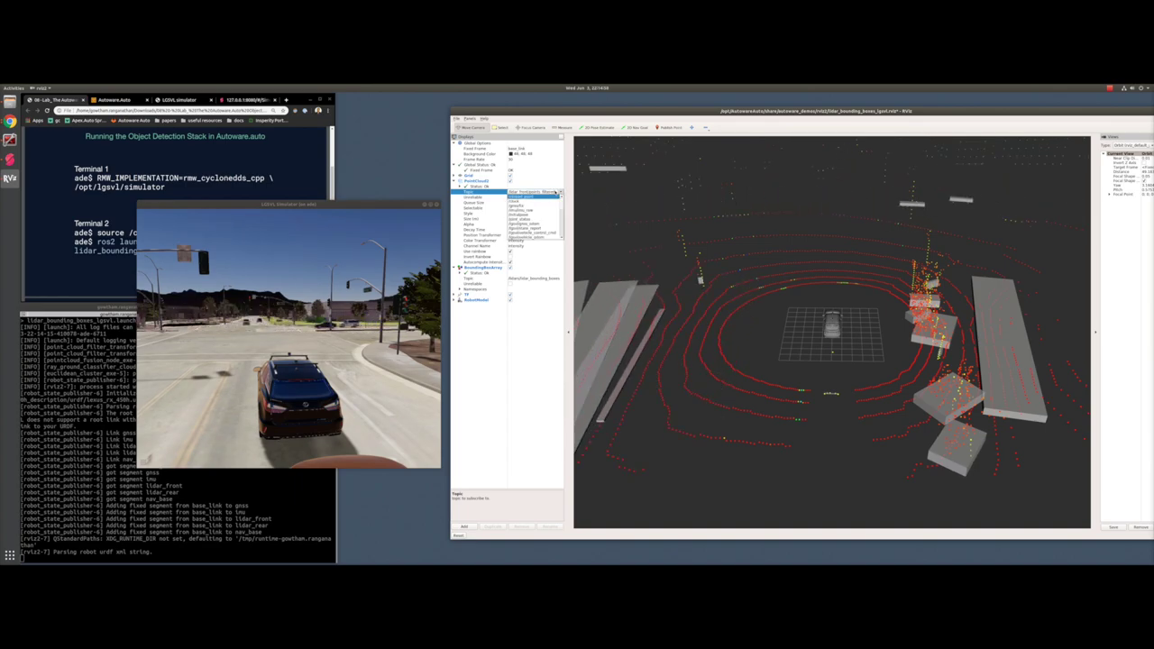
left_click(557, 195)
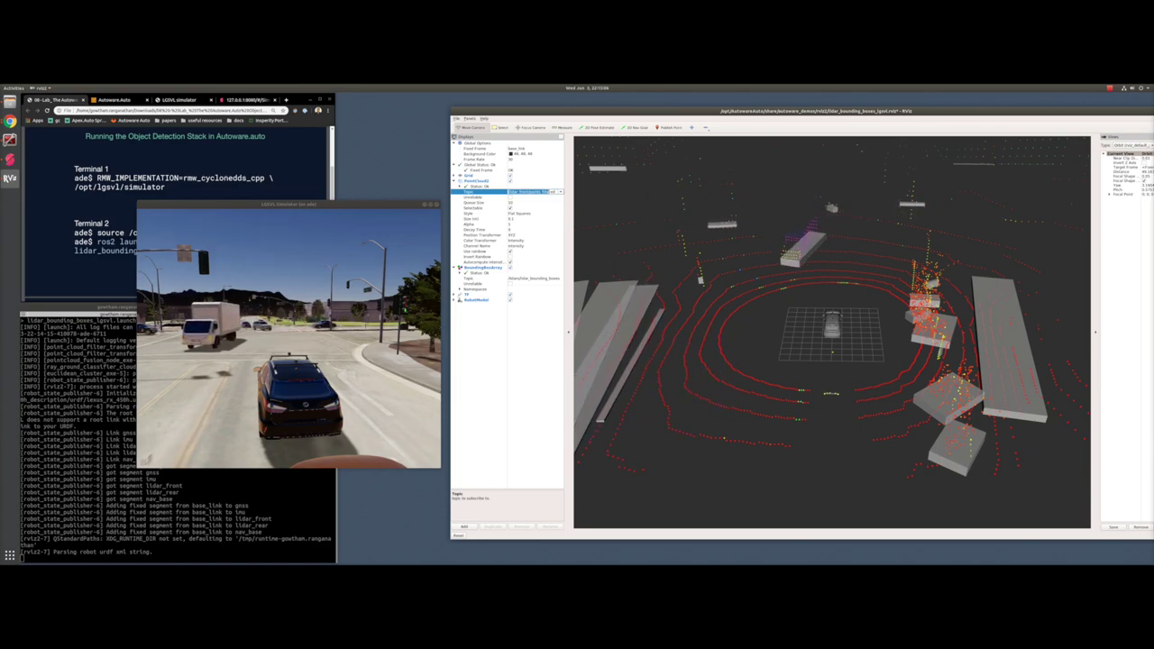
left_click(550, 192)
type("/")
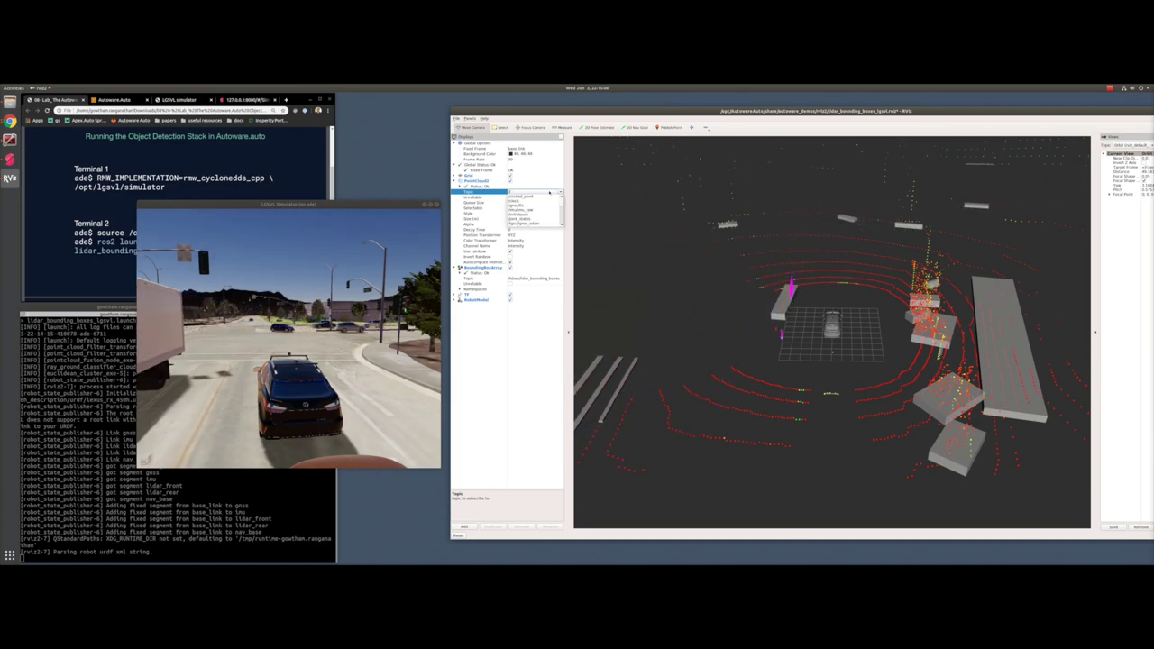
type("lidars/")
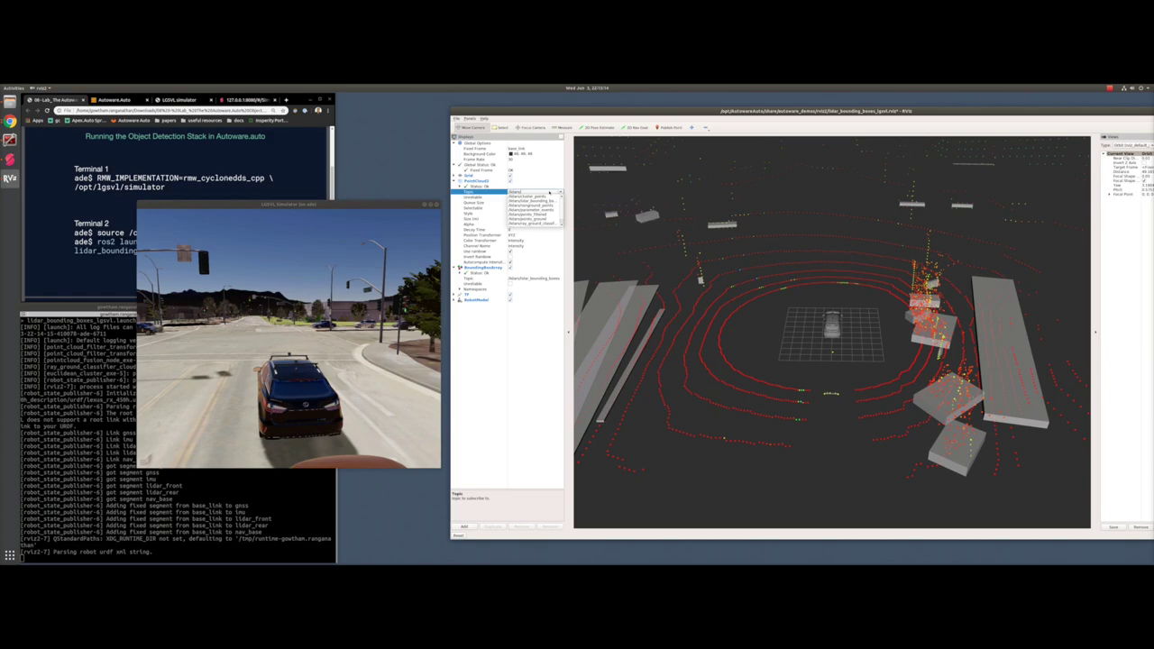
type("nonground_points")
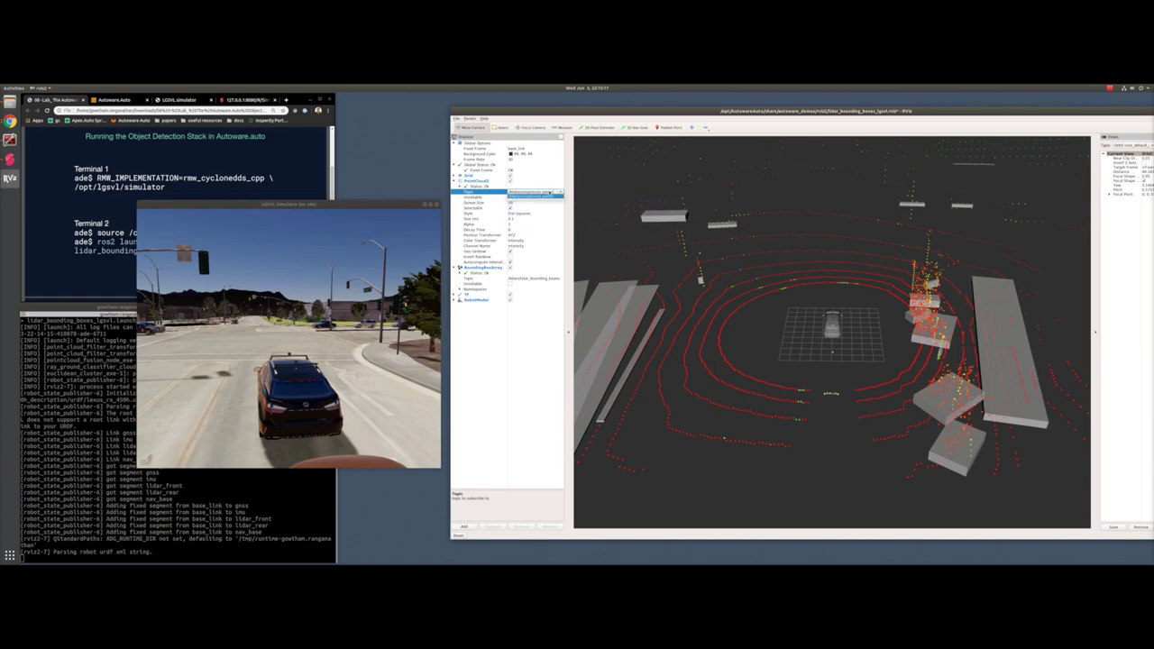
left_click(549, 195)
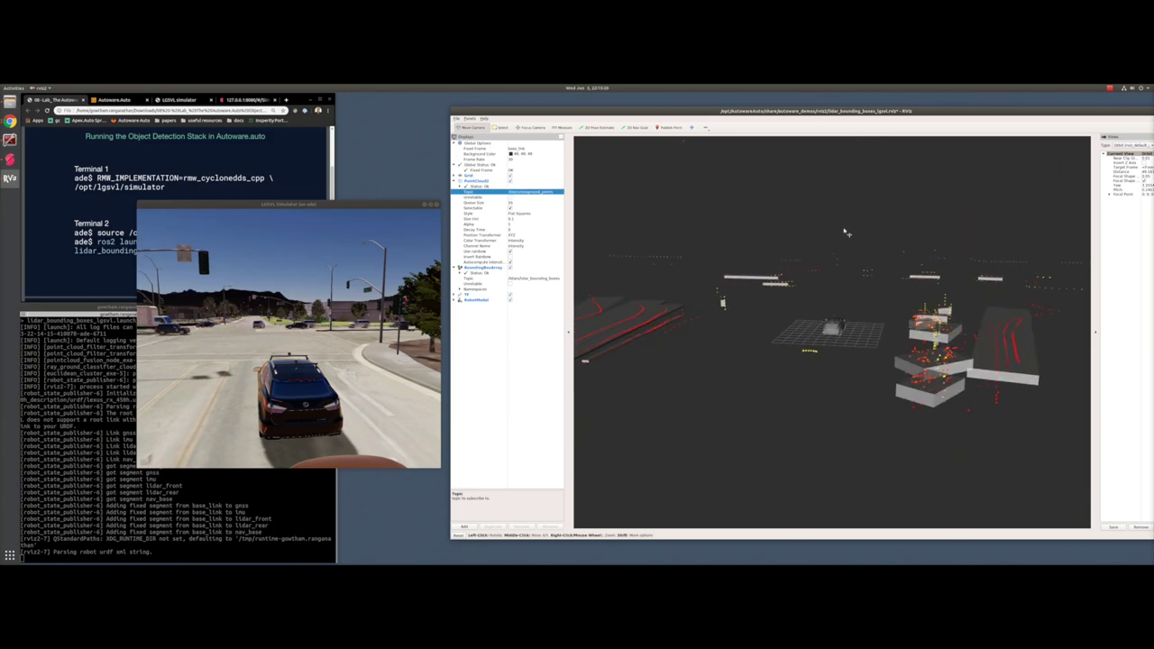
left_click_drag(855, 253, 872, 243)
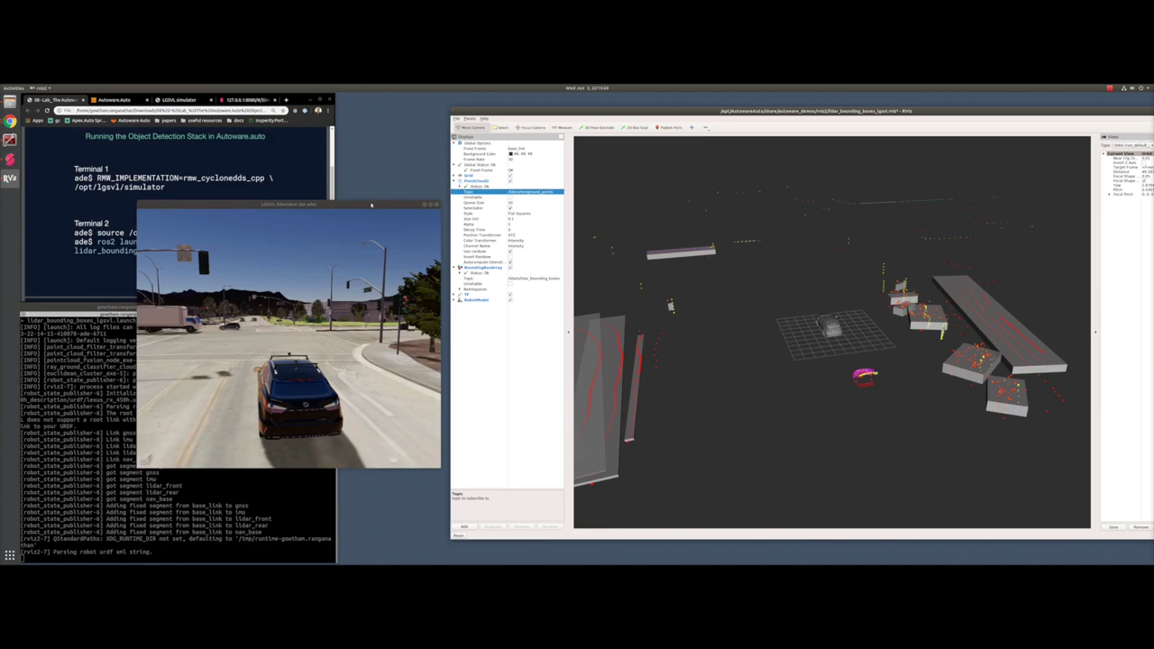
- Move the simulator window off the terminal and enter ADE in the maximized third terminal pane
left_click_drag(289, 204, 621, 190)
left_click(266, 381)
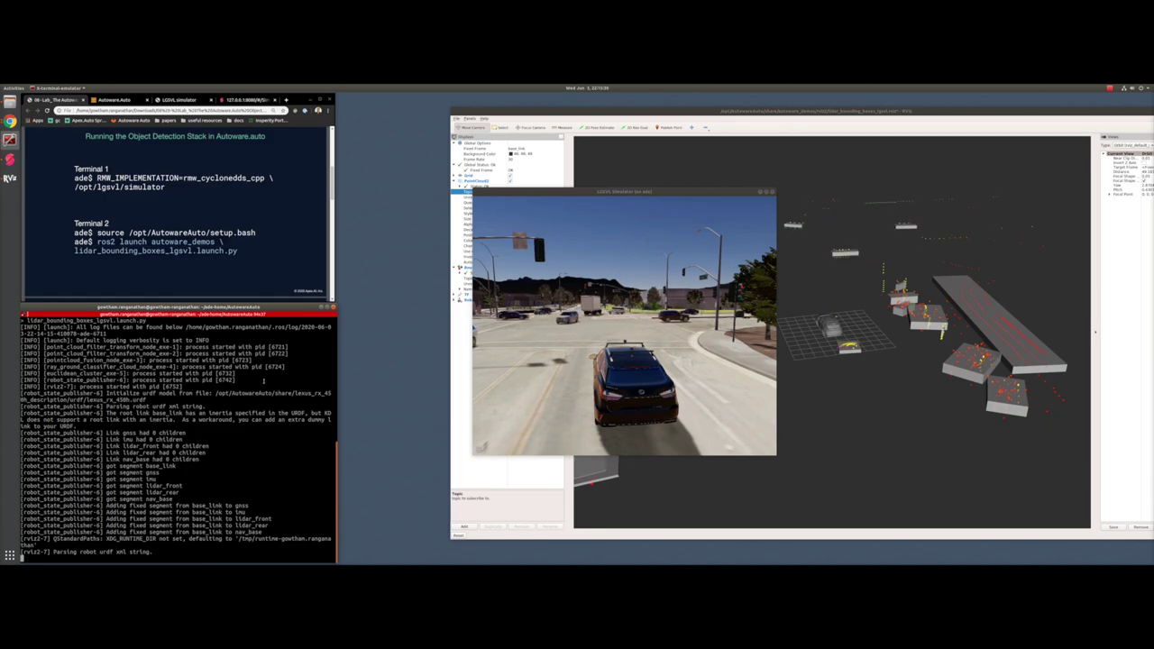
key("ctrl+shift+x")
key("alt+Down")
key("ctrl+shift+x")
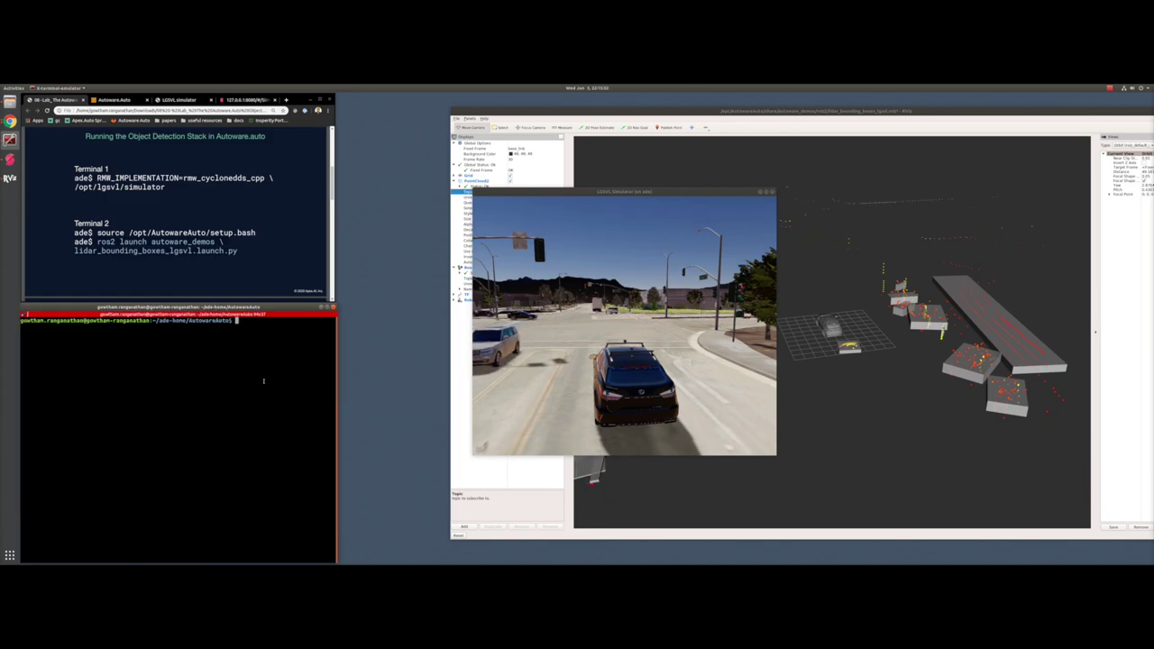
type("ade enter")
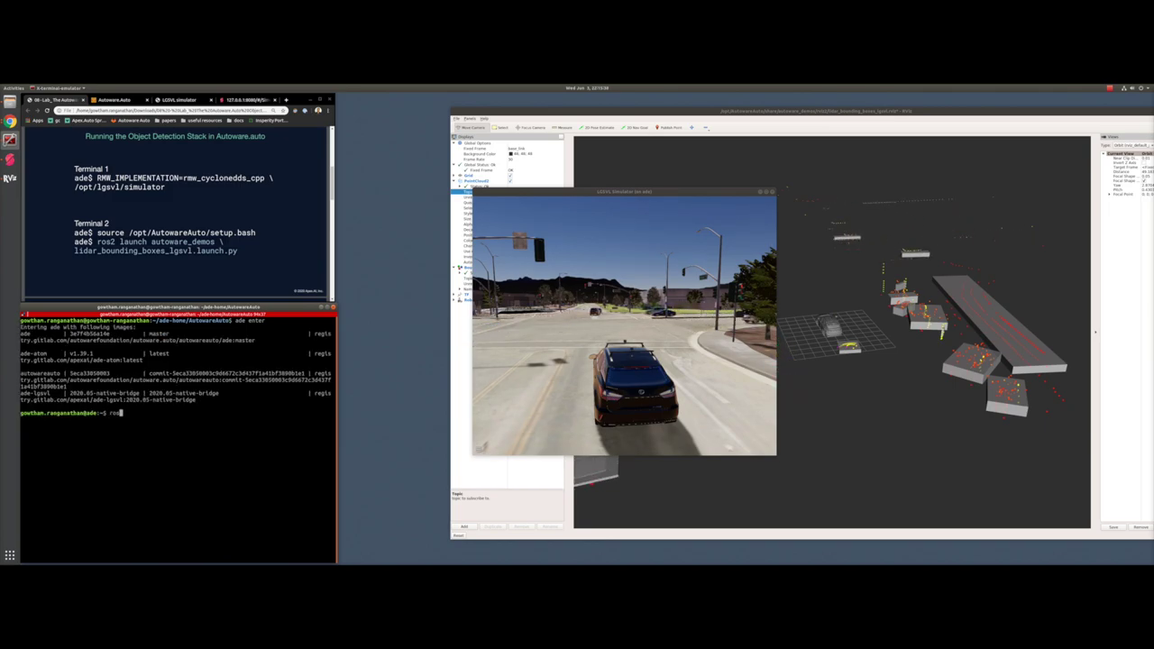
- List the ROS 2 topics available while the object detection stack is running
type("2 to")
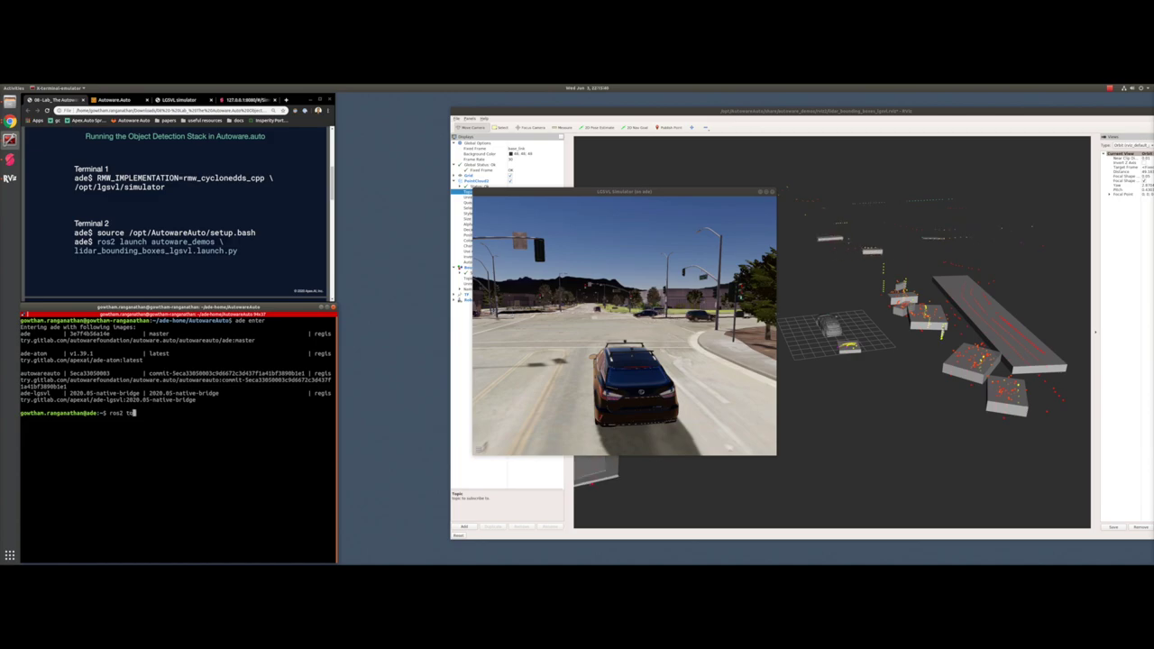
type("pic list")
key("Return")
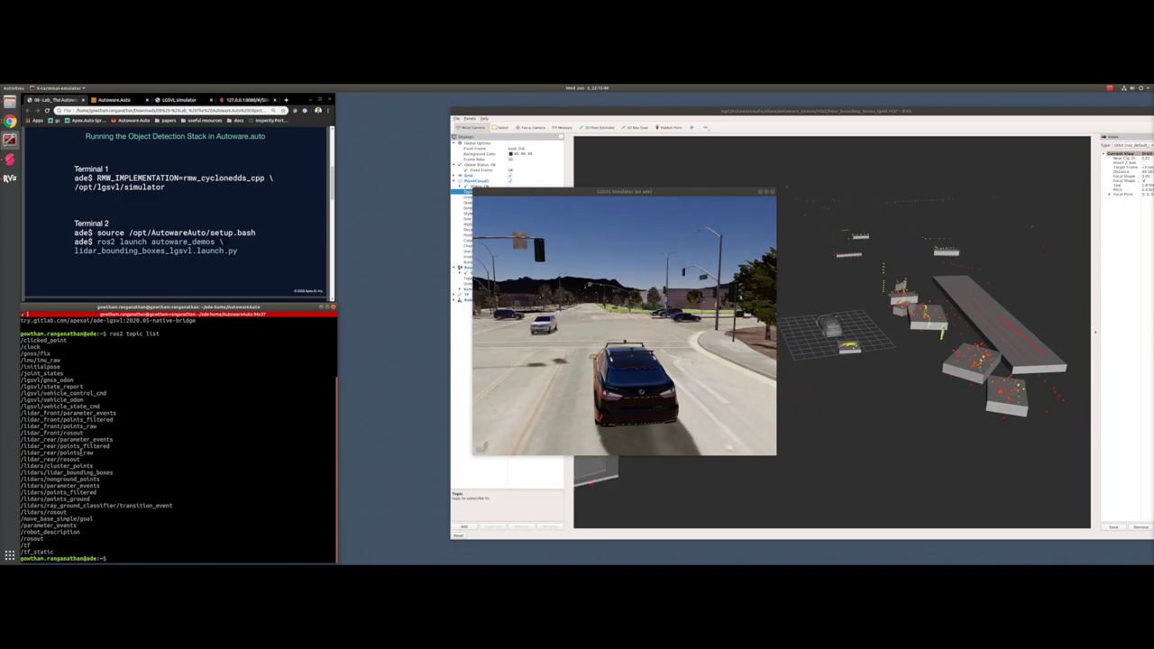
- Highlight the front and rear points_filtered topics, /lidars/points_filtered and /lidars/points_ground in the topic list
left_click_drag(330, 446, 22, 447)
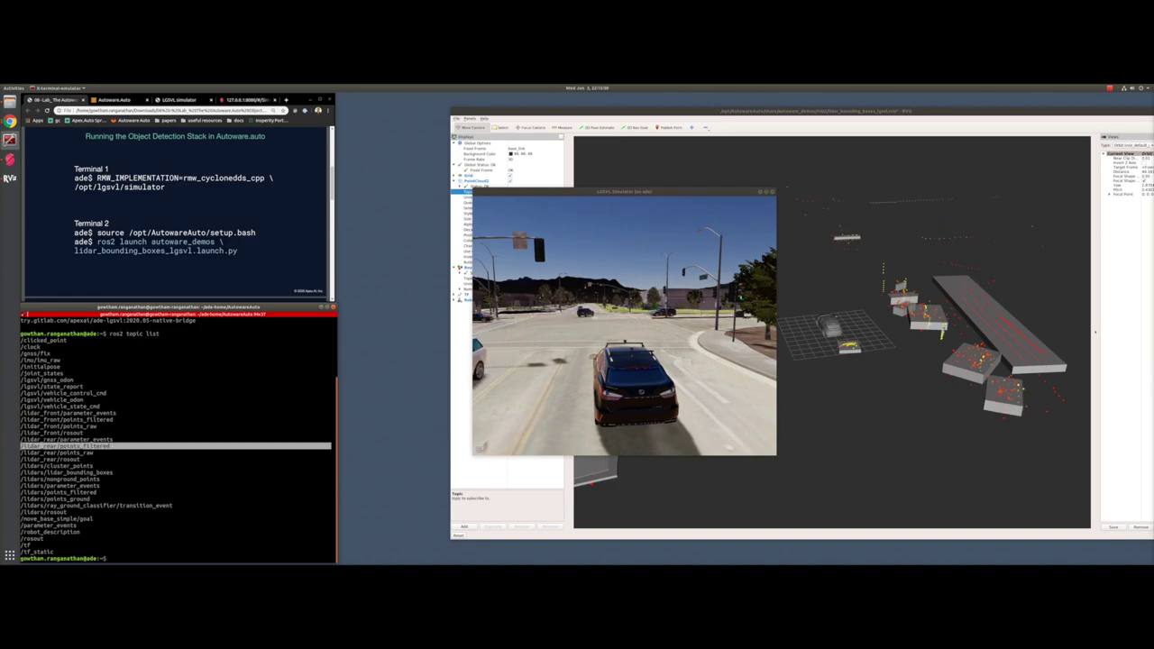
double_click(36, 446)
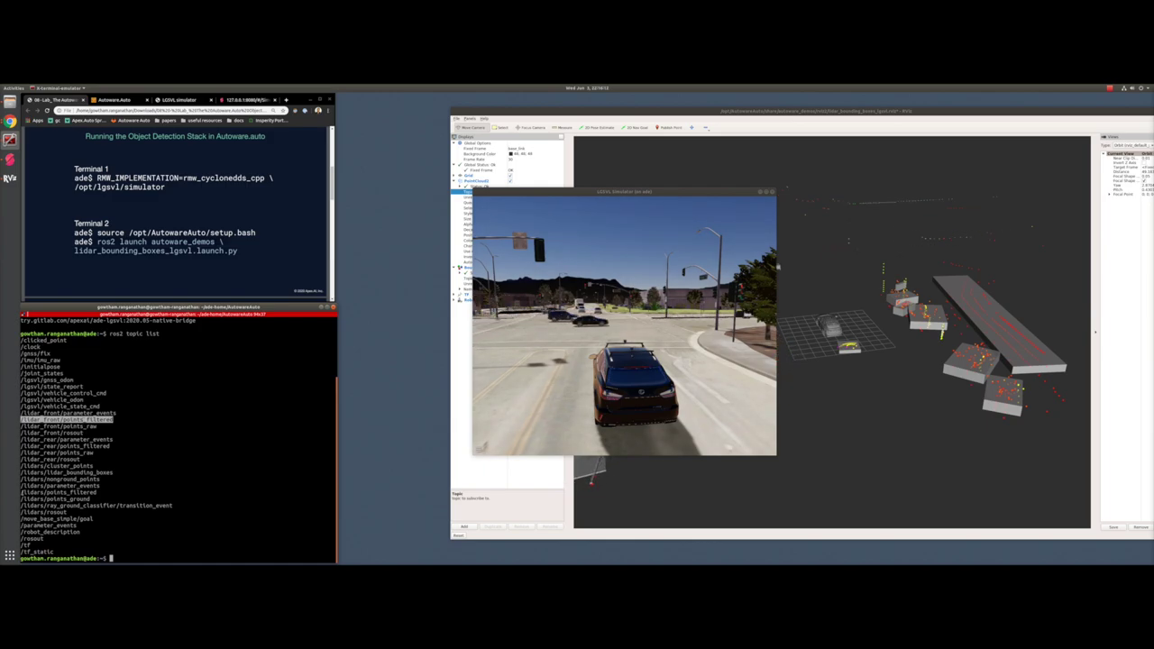
left_click_drag(45, 493, 90, 492)
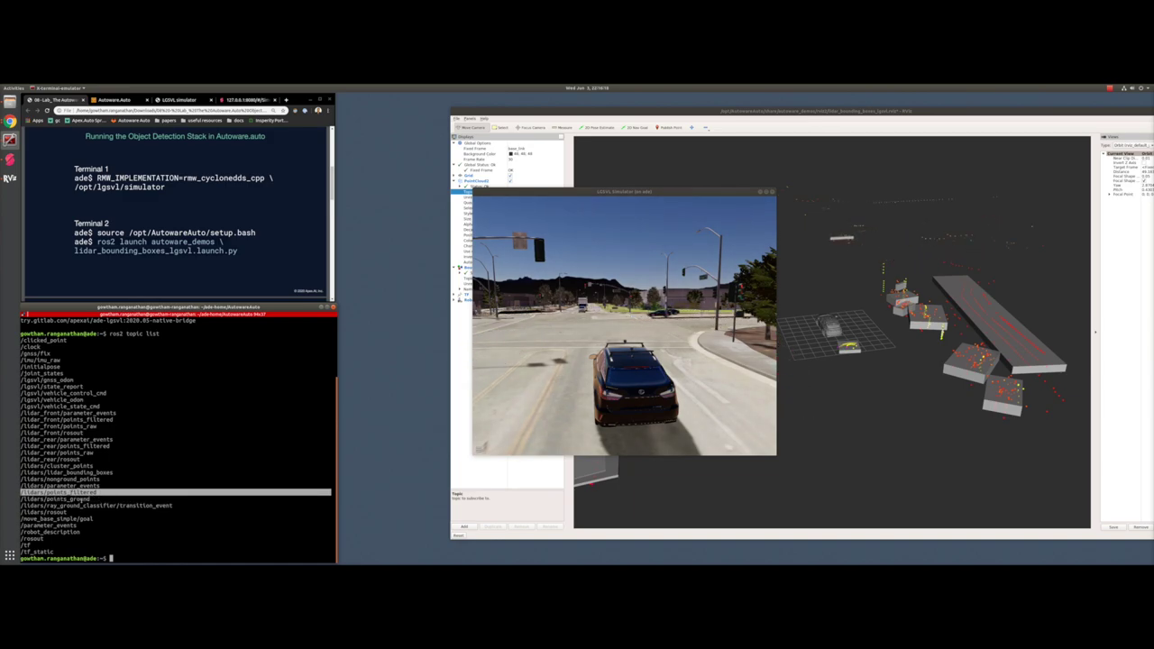
double_click(72, 499)
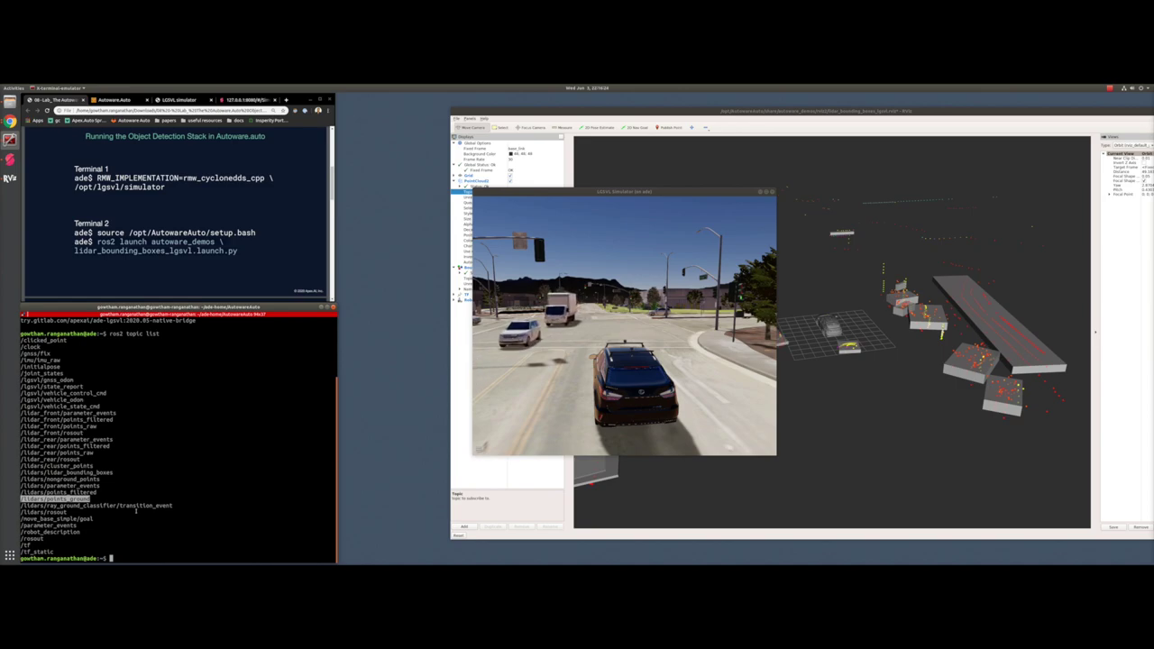
- List the running ROS 2 nodes and highlight the rear lidar filter transform and Euclidean cluster nodes
left_click(240, 481)
type("ros2")
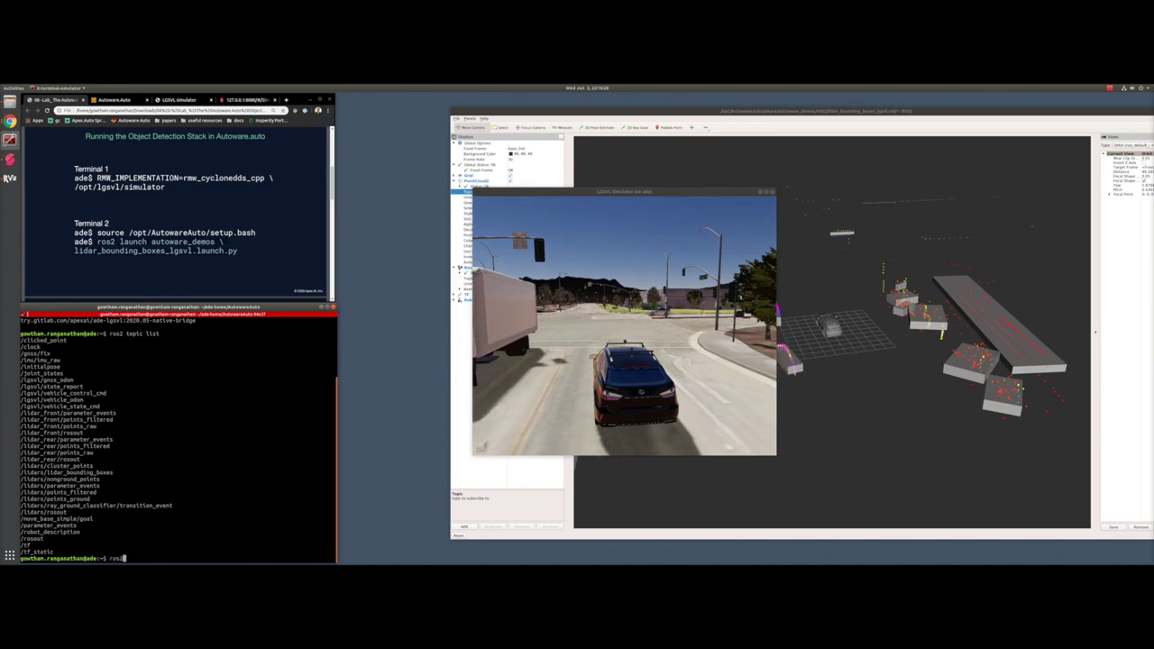
type(" node lis")
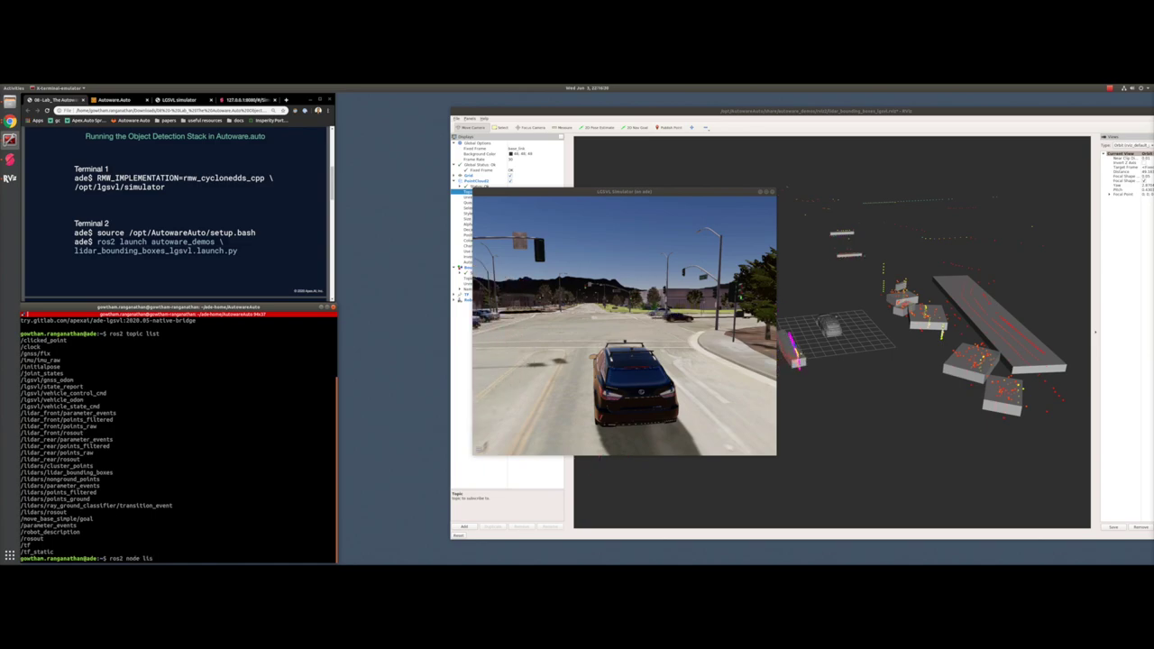
type("t")
key("Return")
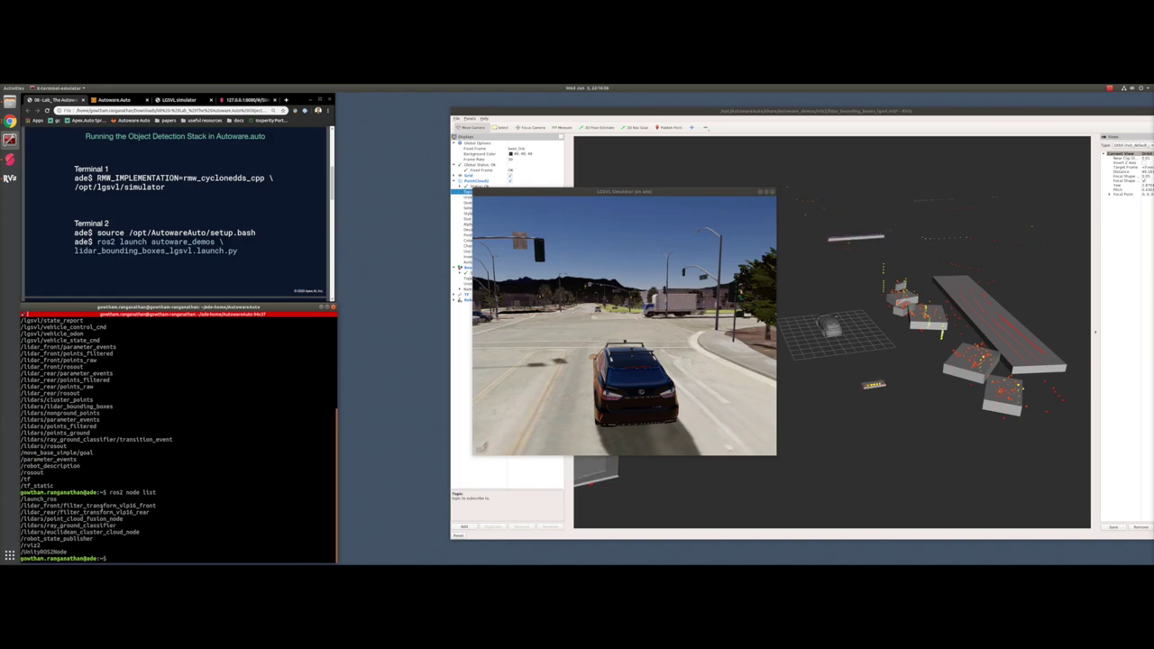
double_click(104, 511)
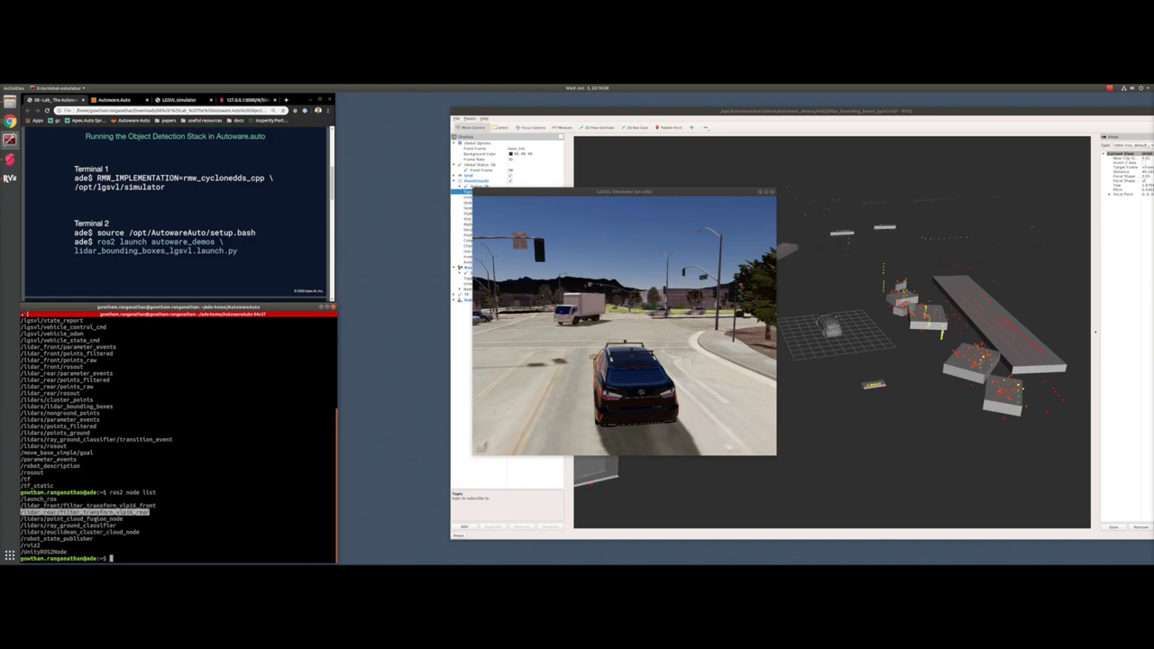
double_click(81, 532)
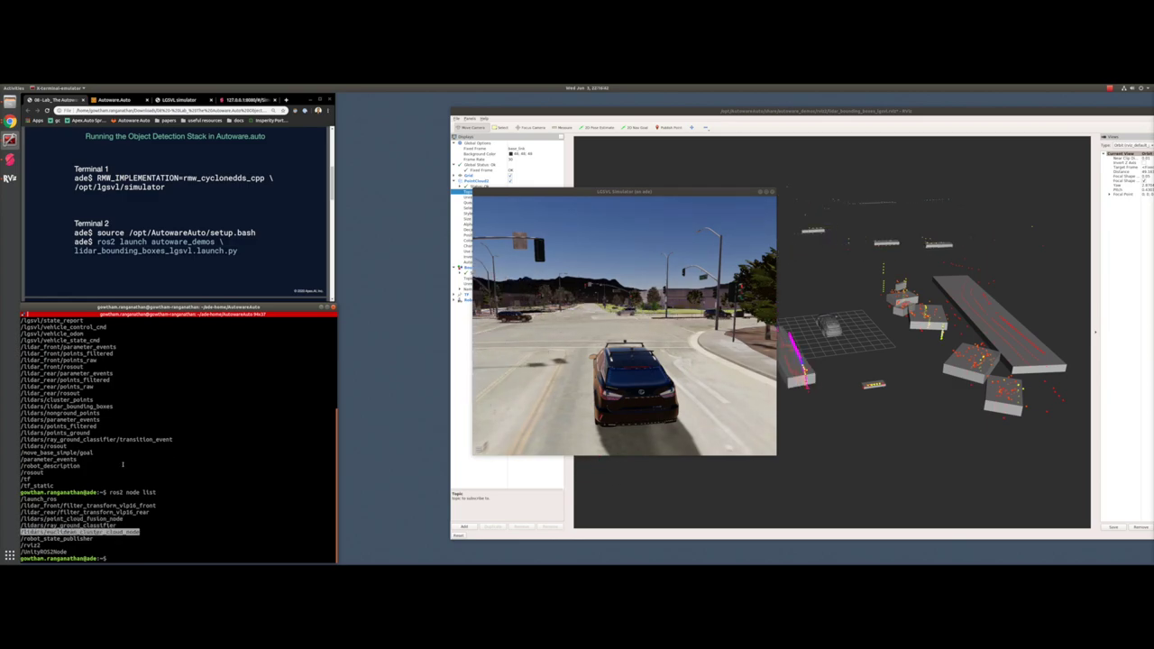
- Show the node info for /lidar_front/filter_transform_vlp16_front and highlight its points_raw subscription and points_filtered publication
left_click(165, 491)
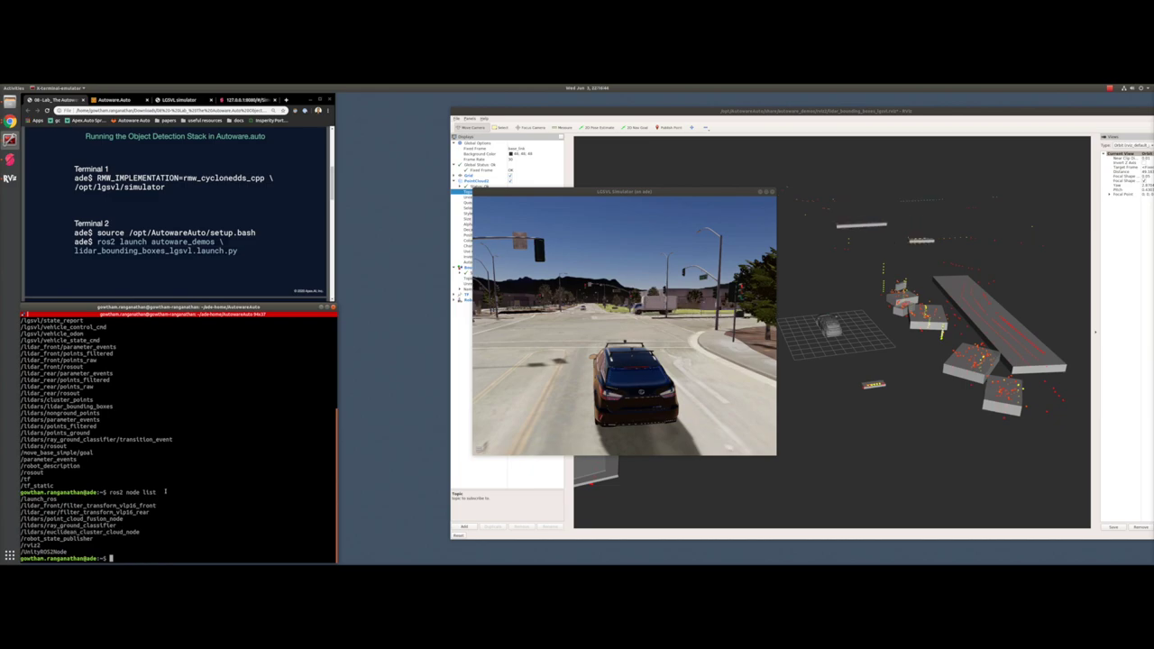
type("ros2 node in")
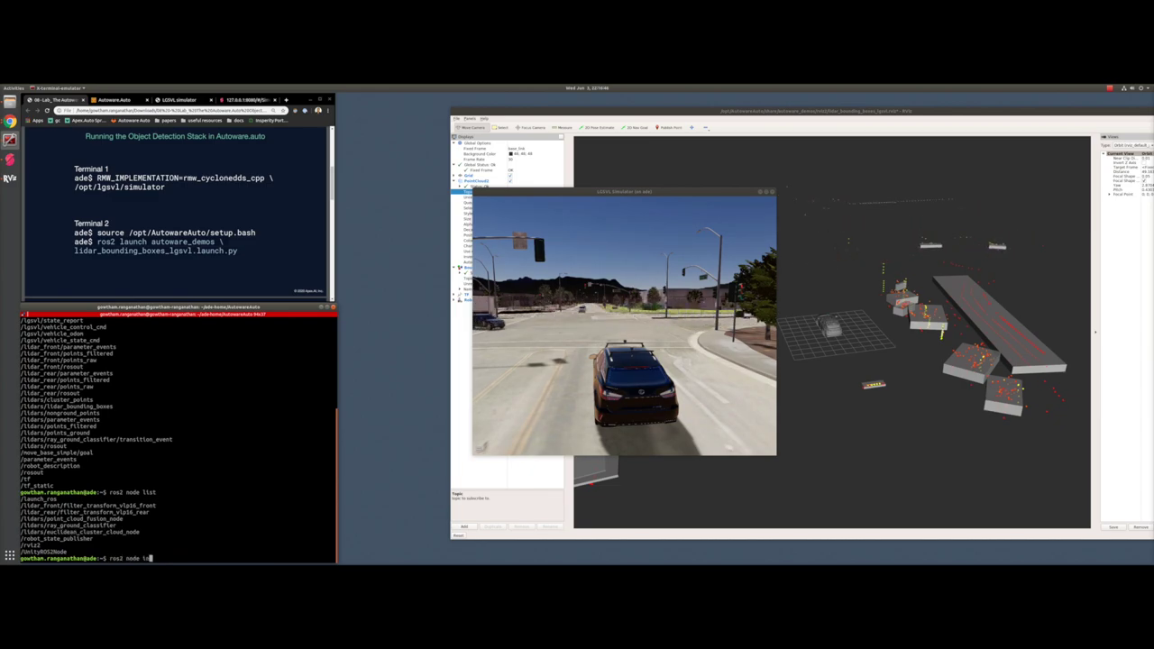
type("fo /lid")
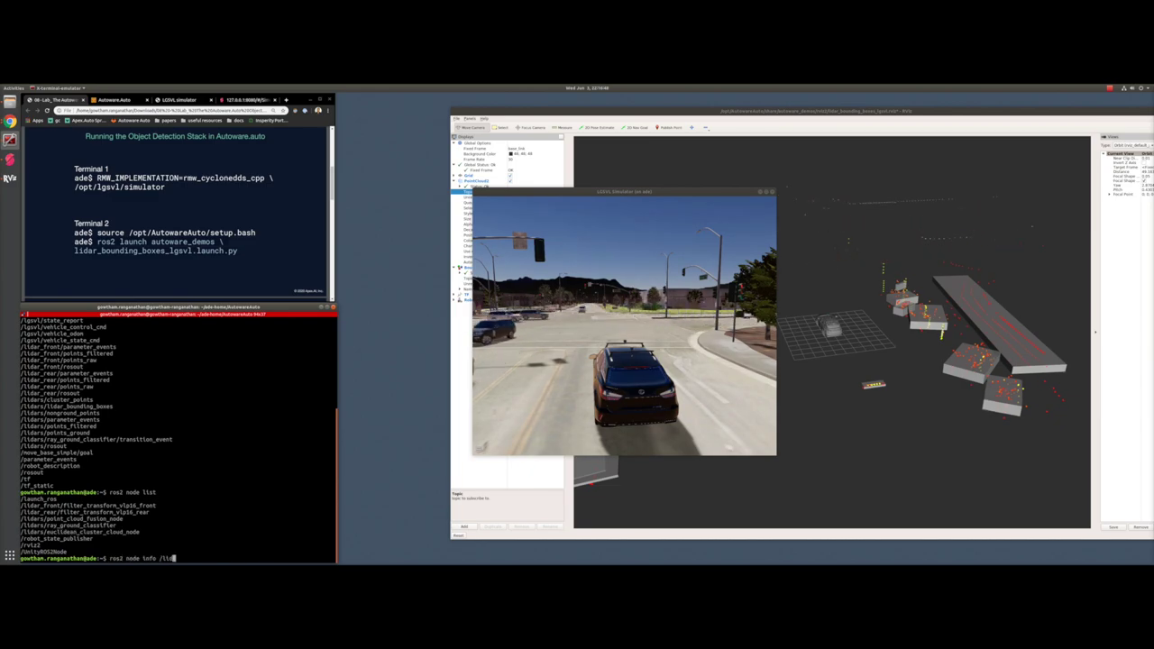
type("ar_fro")
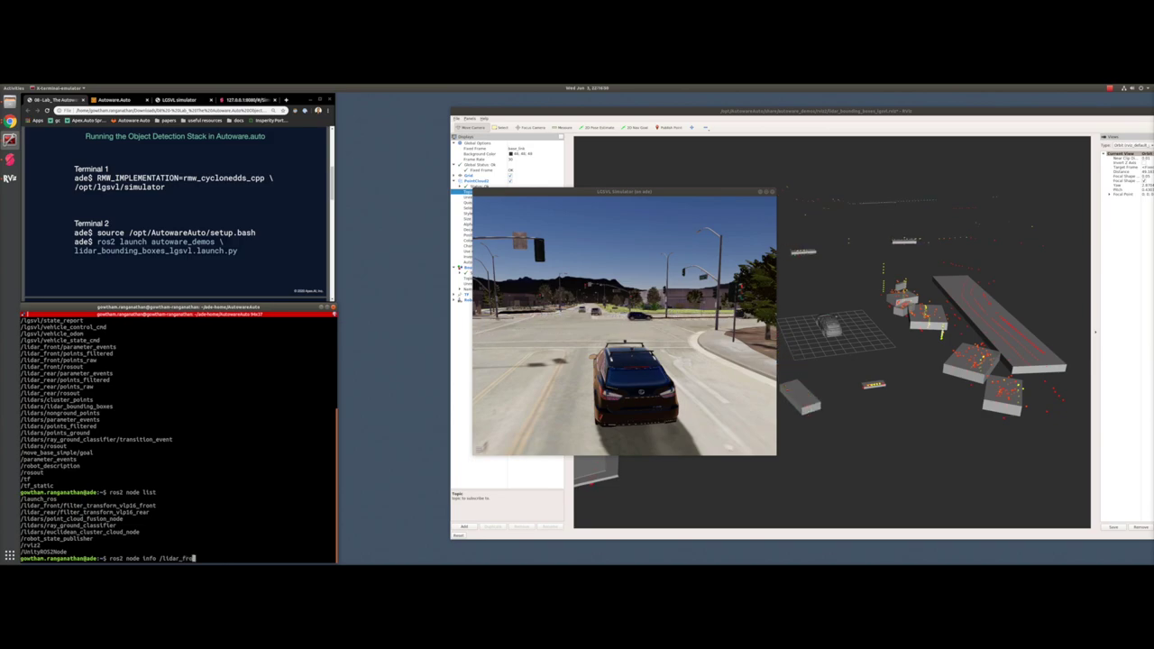
type("nt/filter_transform_vlp16_front")
key("Return")
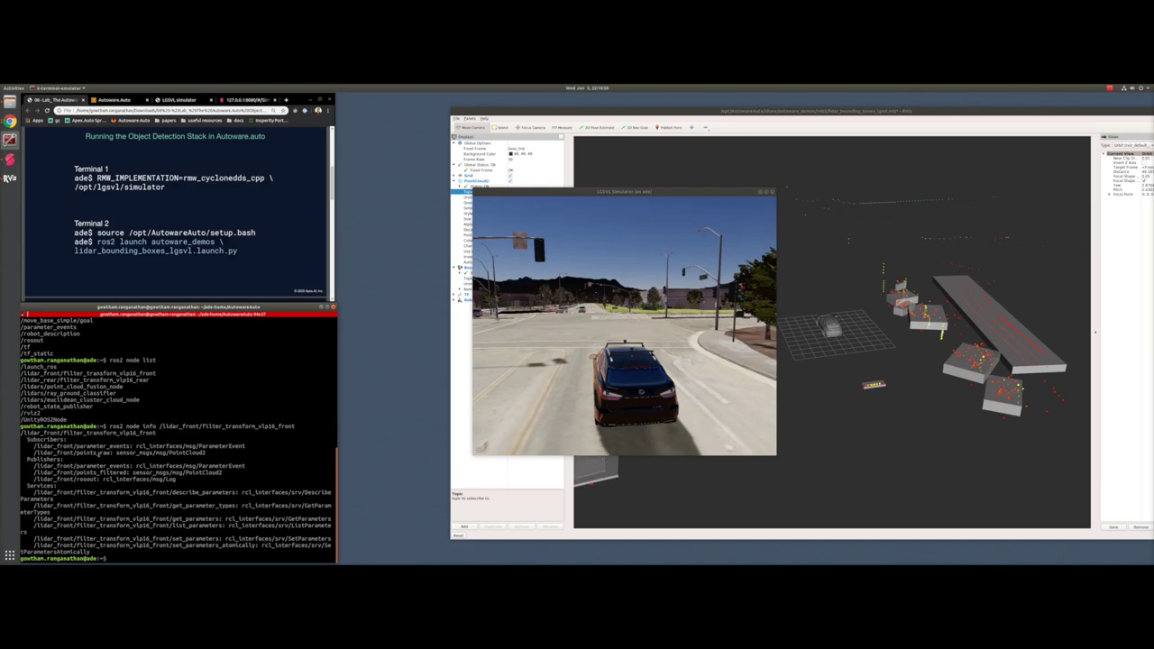
left_click_drag(34, 452, 113, 452)
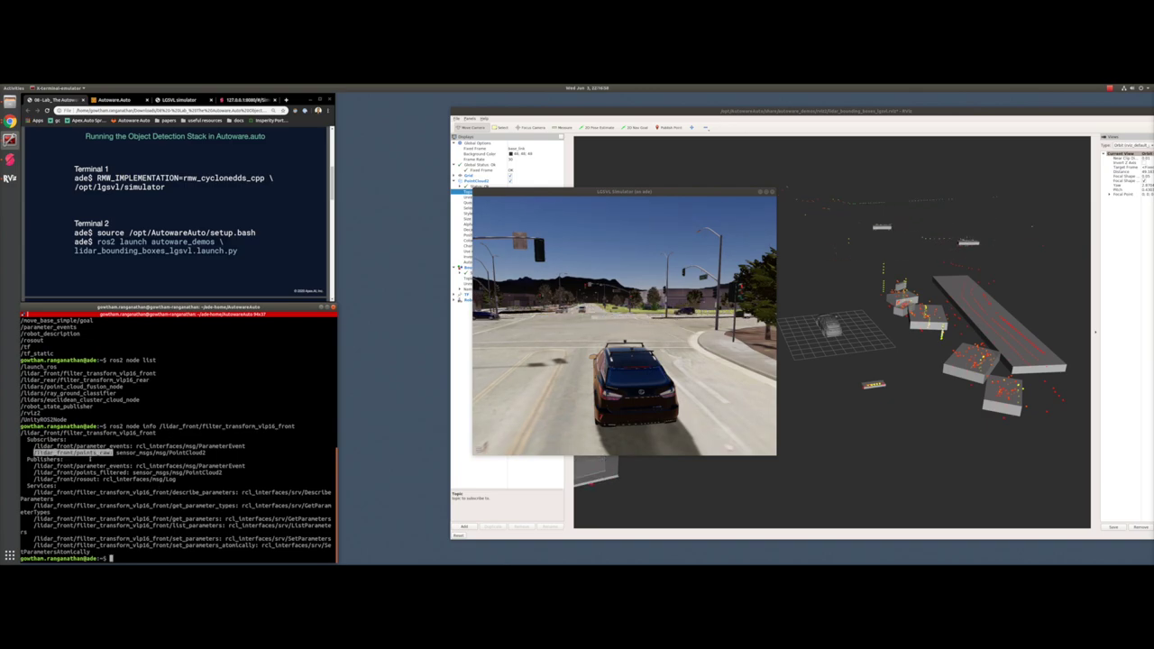
double_click(94, 473)
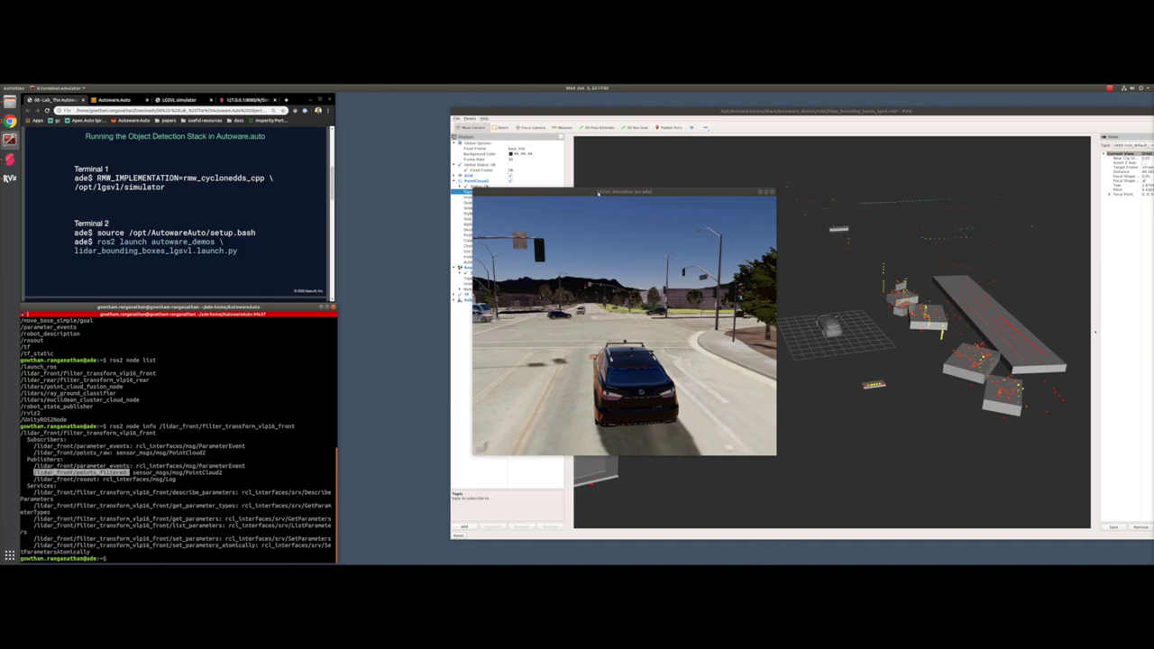
- Bring RViz forward and reposition the simulator window between the terminal and the RViz 3D view, clear of the bounding boxes around the car
left_click_drag(598, 192, 284, 192)
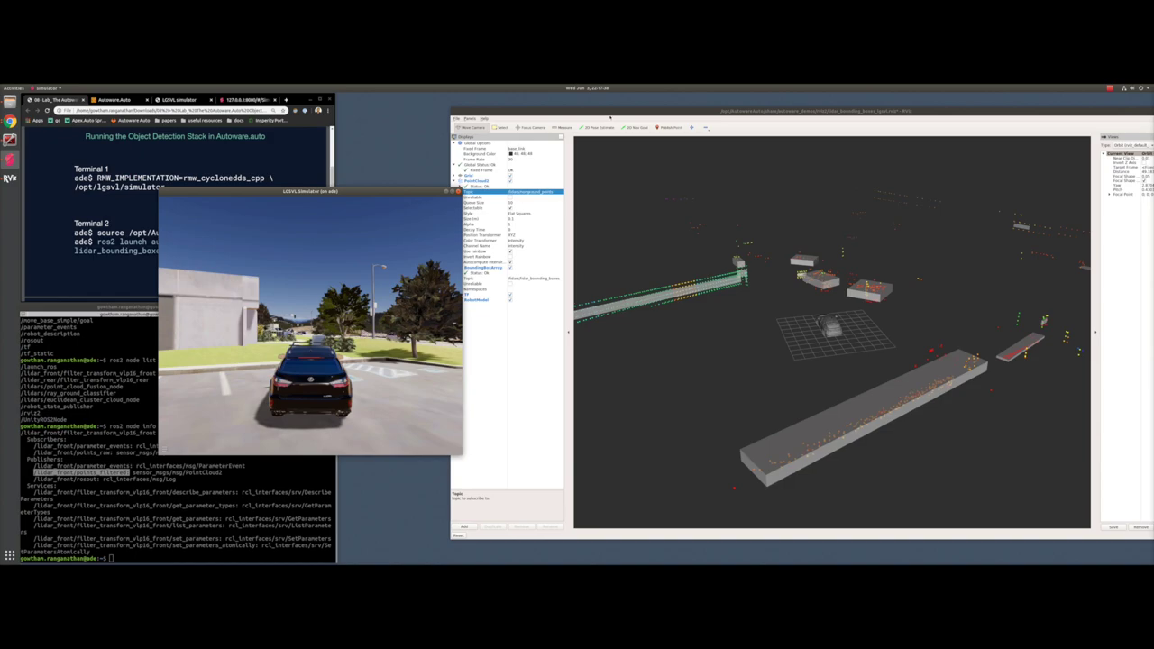
left_click(613, 113)
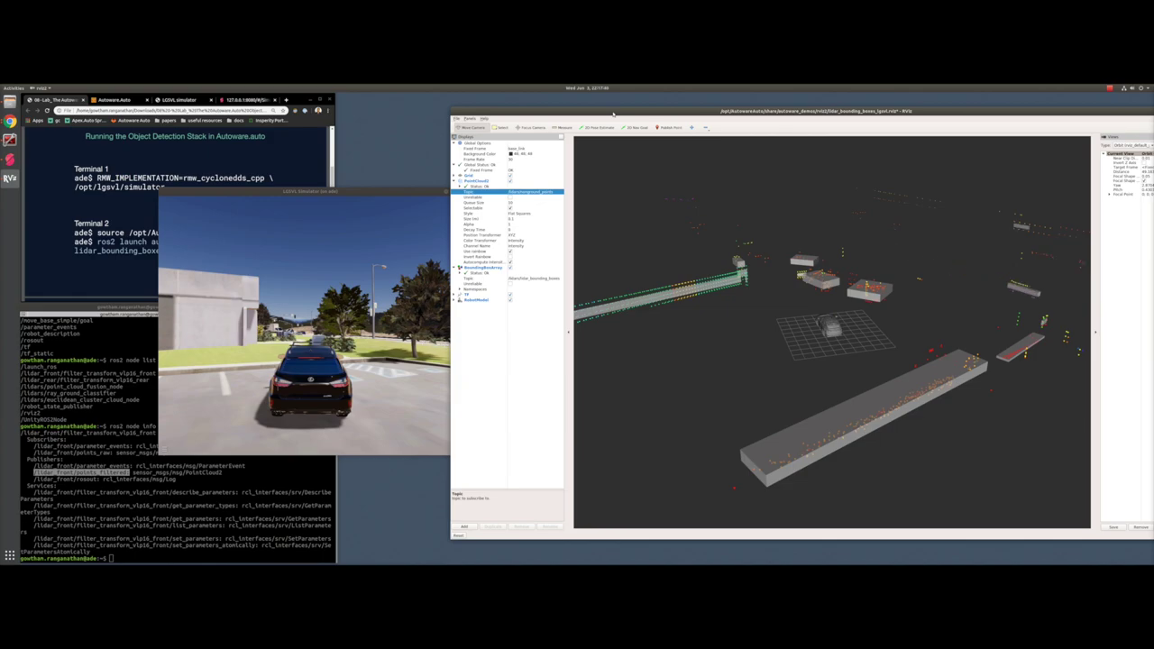
left_click_drag(401, 190, 559, 188)
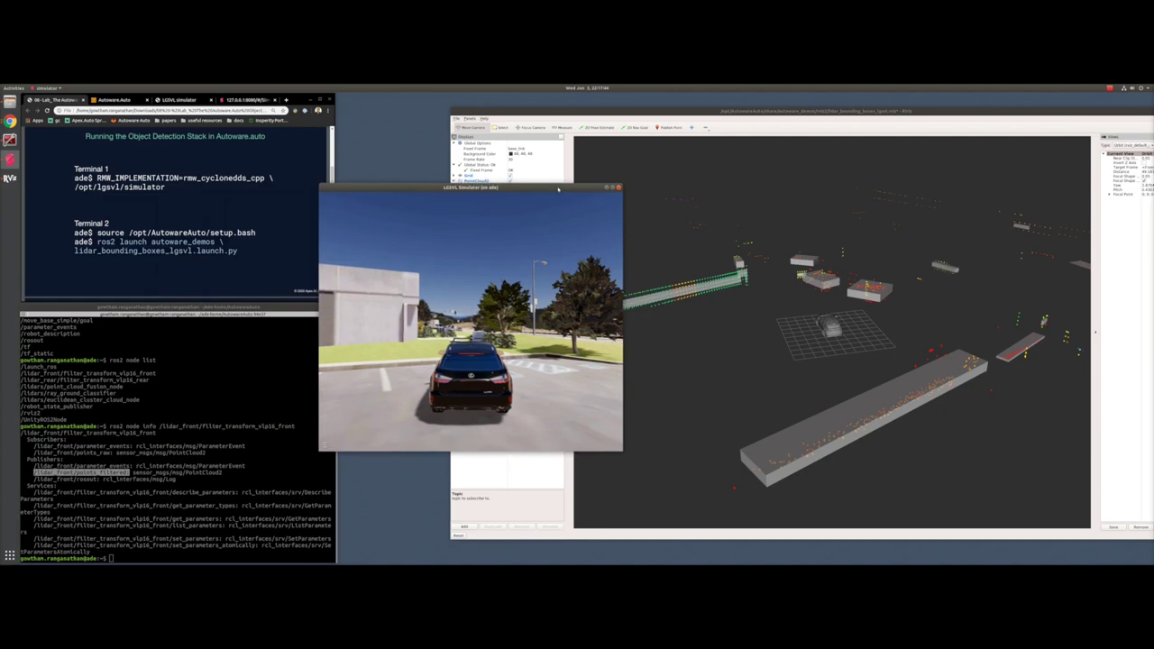